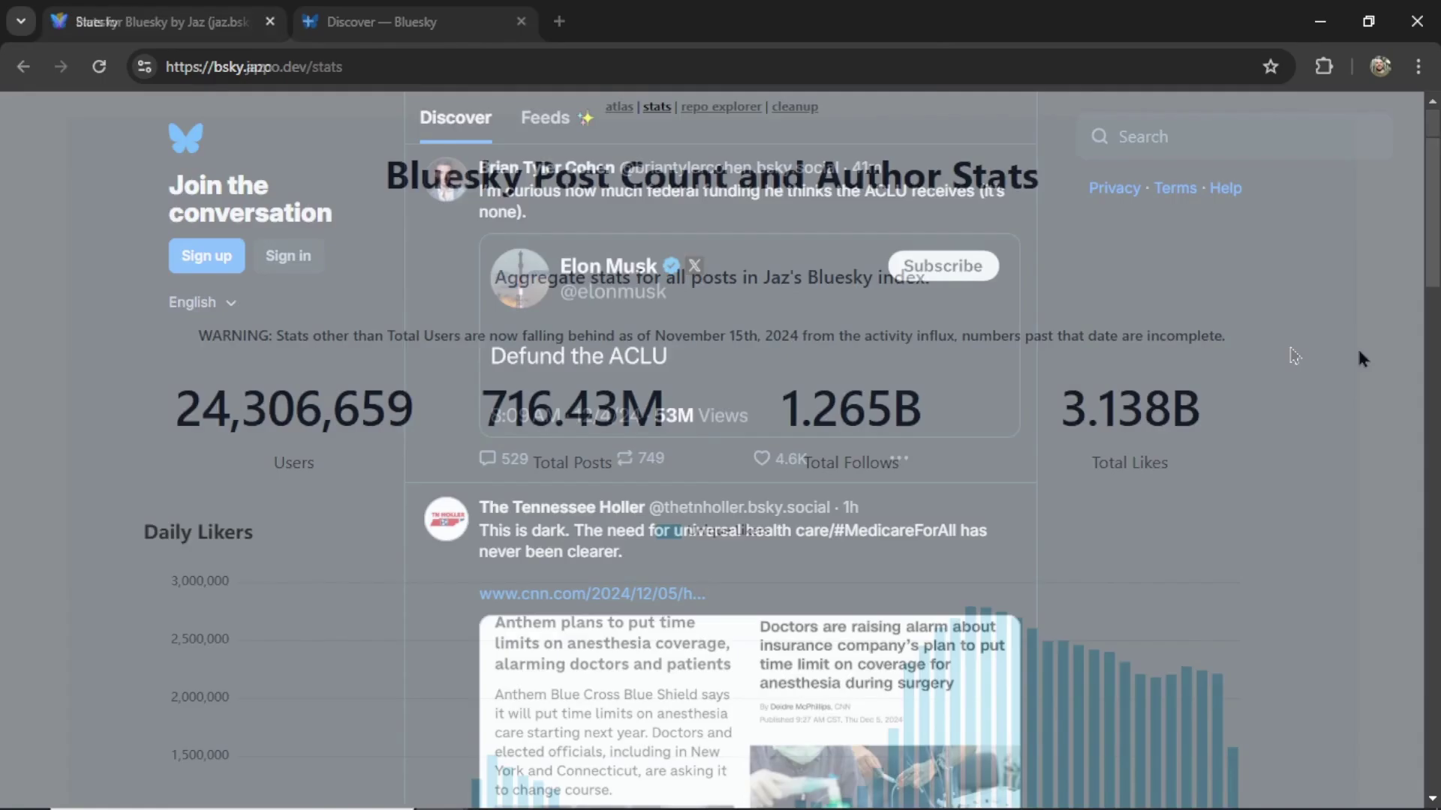
Scroll down through the public Bluesky Discover feed
{"action": "scroll", "coordinate": [1291, 354], "scroll_direction": "down", "scroll_amount": 7}
{"action": "scroll", "coordinate": [1295, 361], "scroll_direction": "down", "scroll_amount": 15}
{"action": "scroll", "coordinate": [1296, 364], "scroll_direction": "down", "scroll_amount": 18}
{"action": "scroll", "coordinate": [1297, 360], "scroll_direction": "down", "scroll_amount": 18}
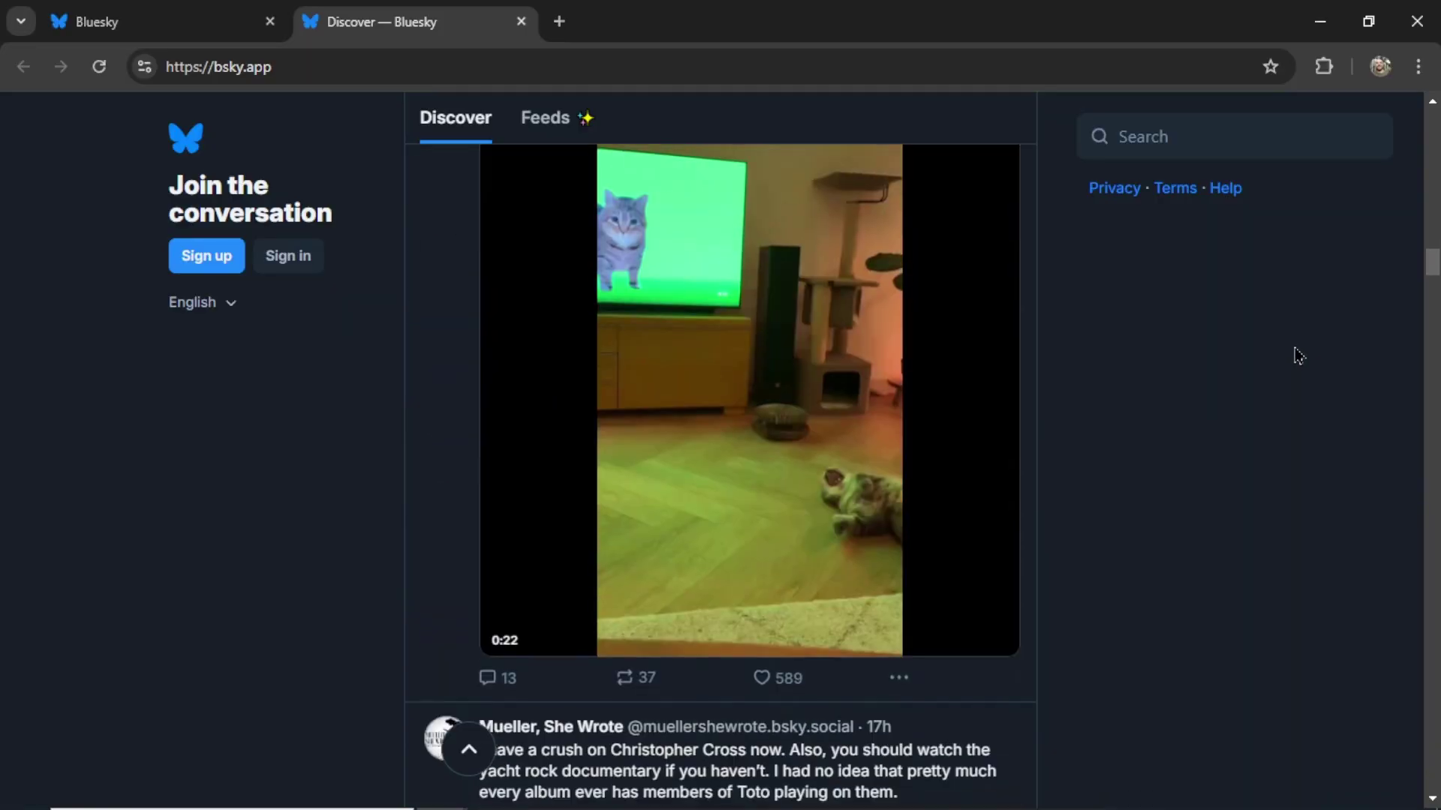
{"action": "scroll", "coordinate": [1296, 358], "scroll_direction": "down", "scroll_amount": 6}
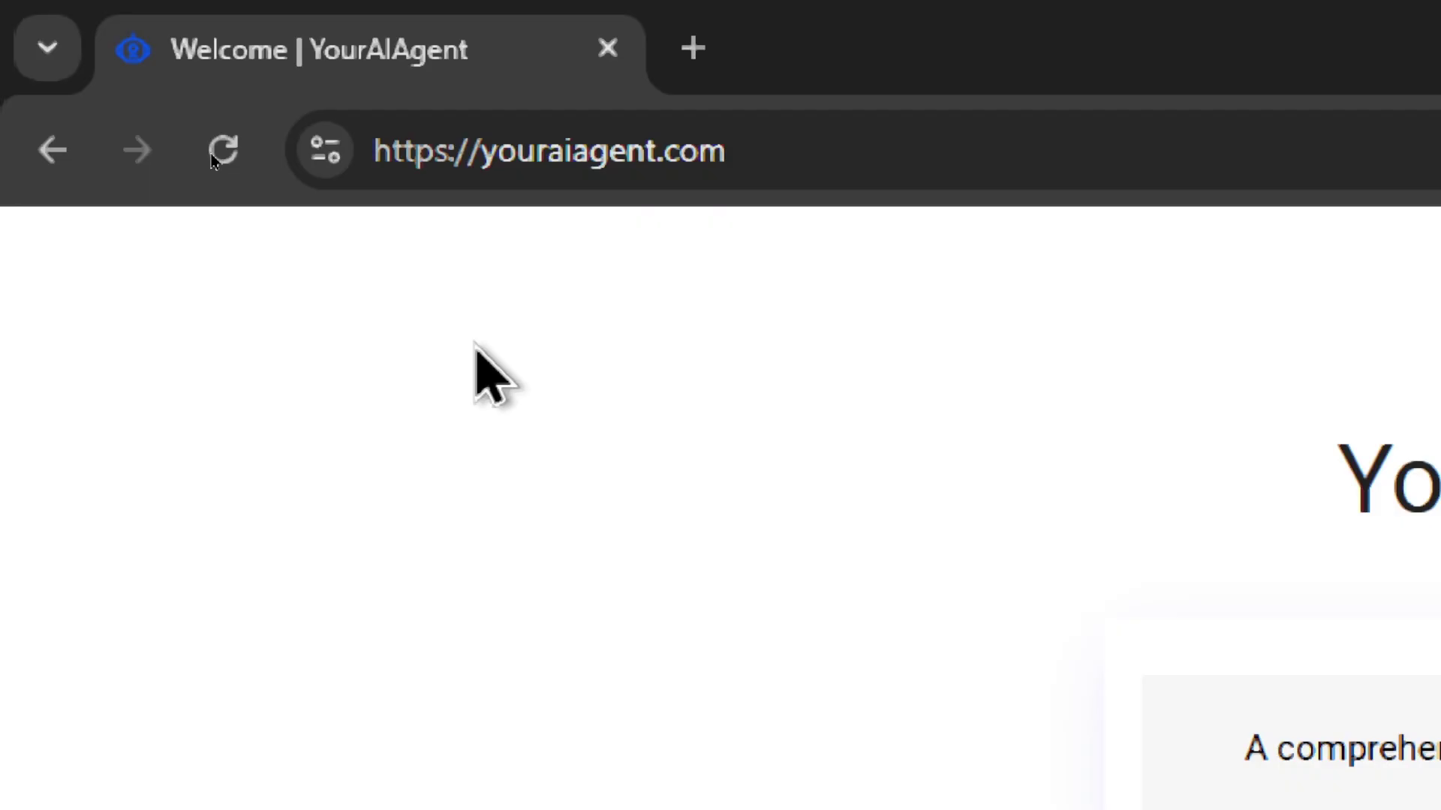
{"action": "left_click_drag", "start_coordinate": [1244, 750], "coordinate": [893, 343]}
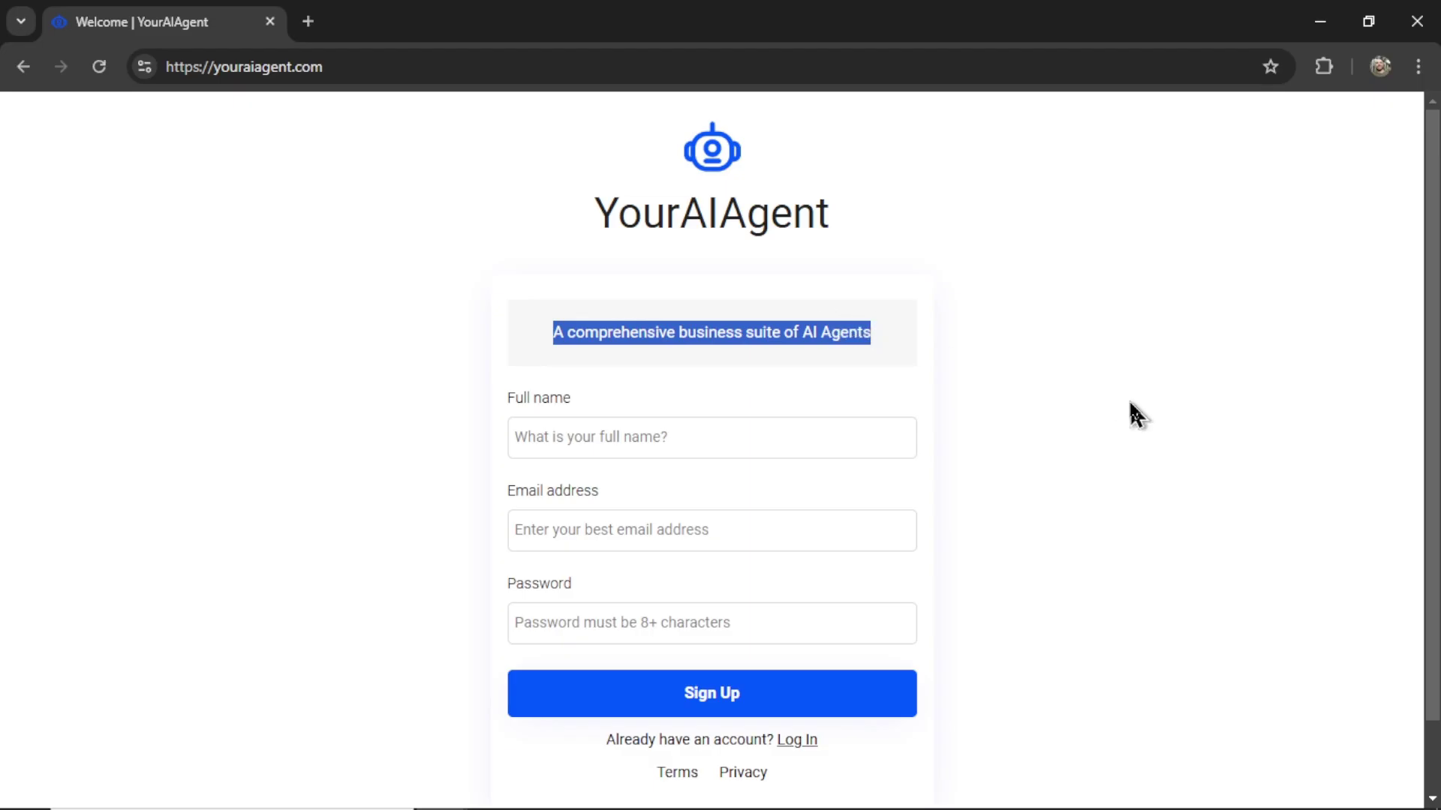
{"action": "left_click", "coordinate": [1035, 431]}
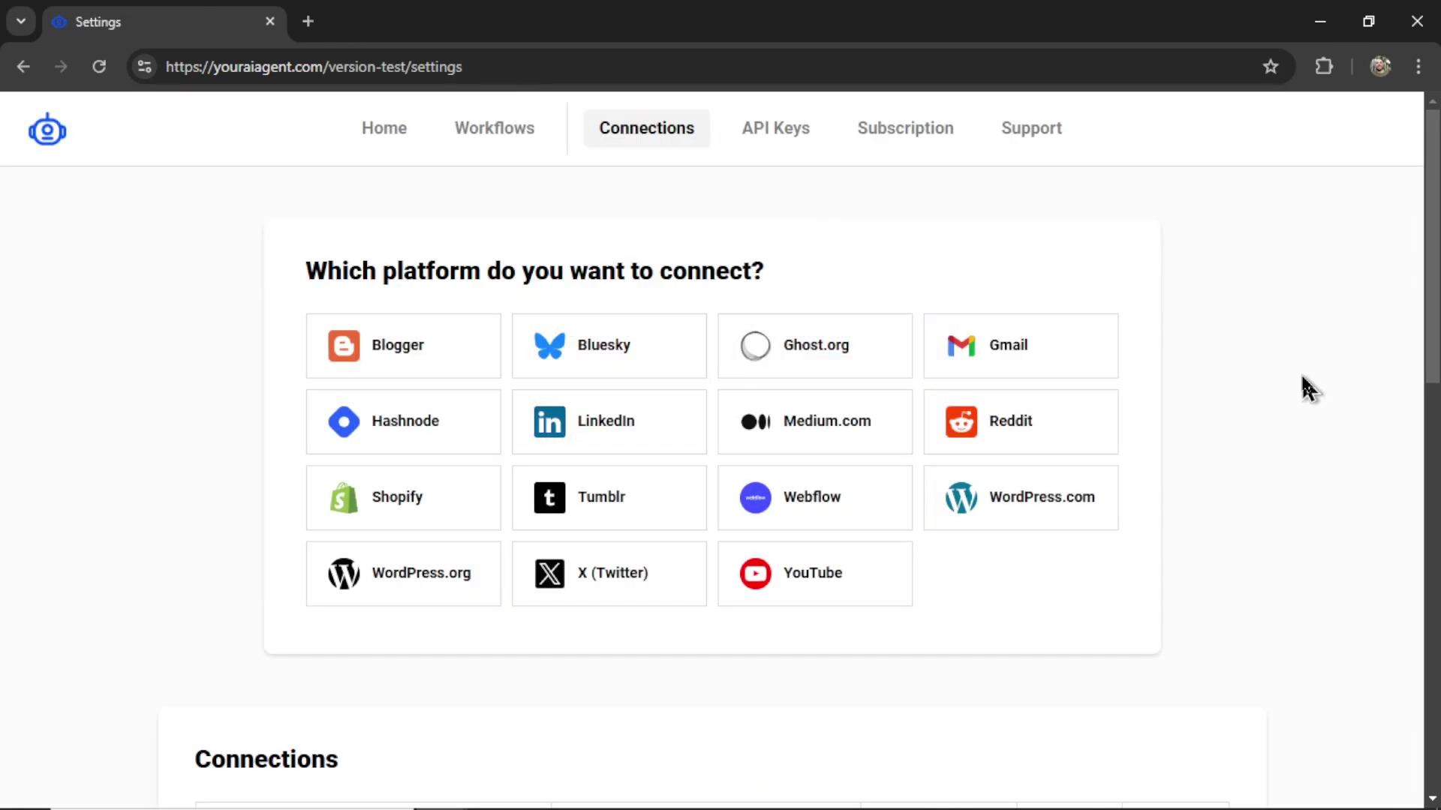
Open the Bluesky connection form and name it 'My Bluesky Connection'
{"action": "left_click", "coordinate": [670, 370]}
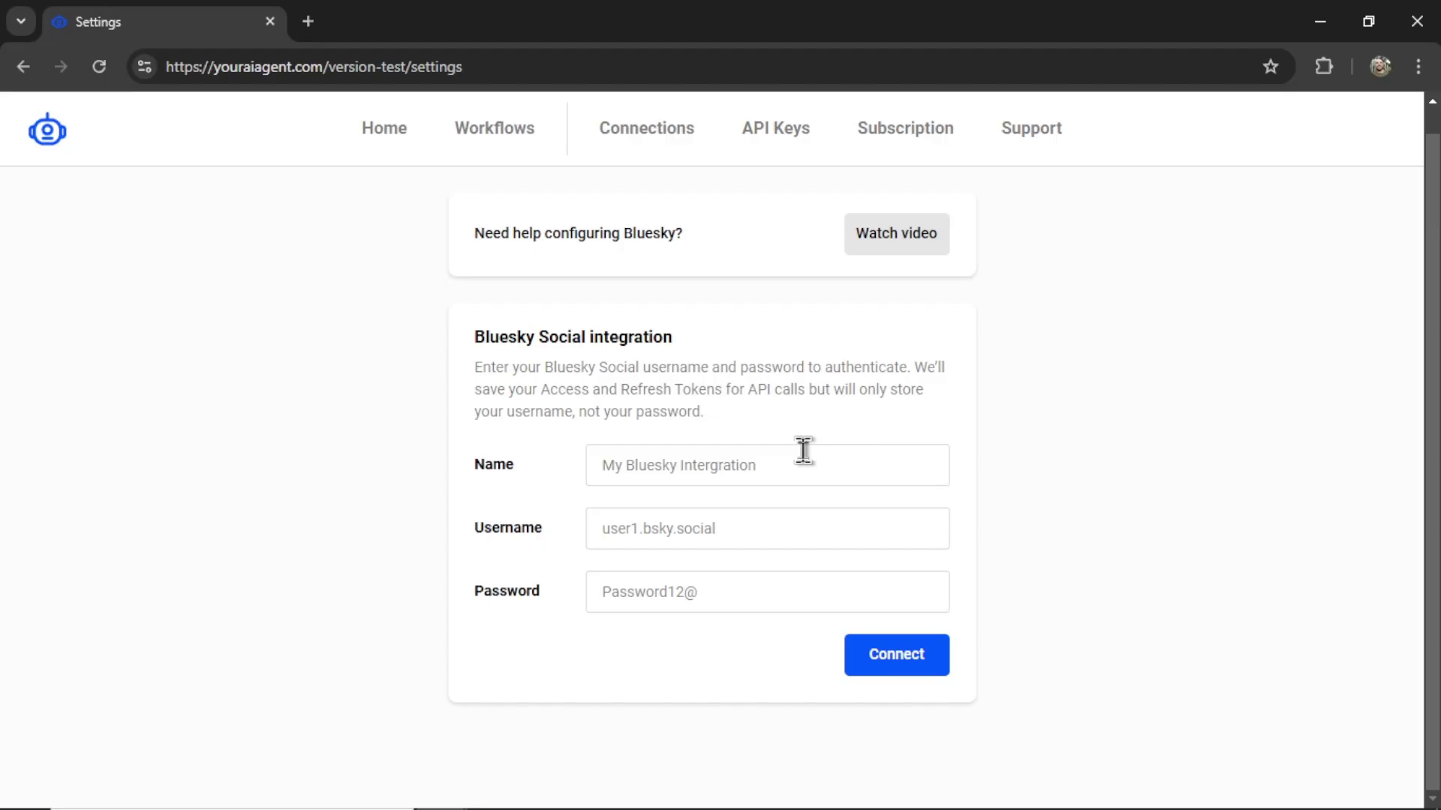
{"action": "left_click", "coordinate": [804, 450]}
{"action": "type", "text": "My Bluesky Connection"}
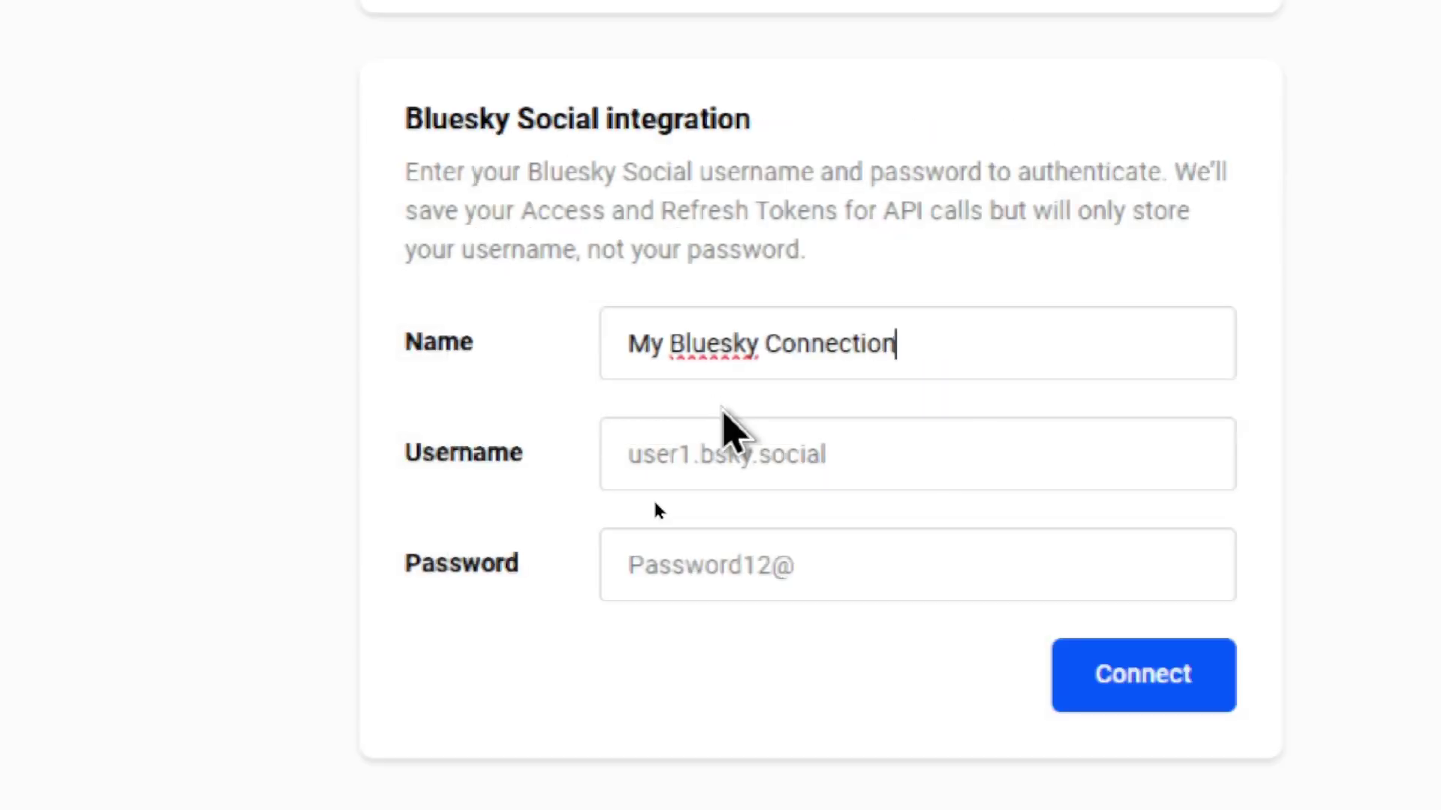
{"action": "left_click", "coordinate": [1054, 449]}
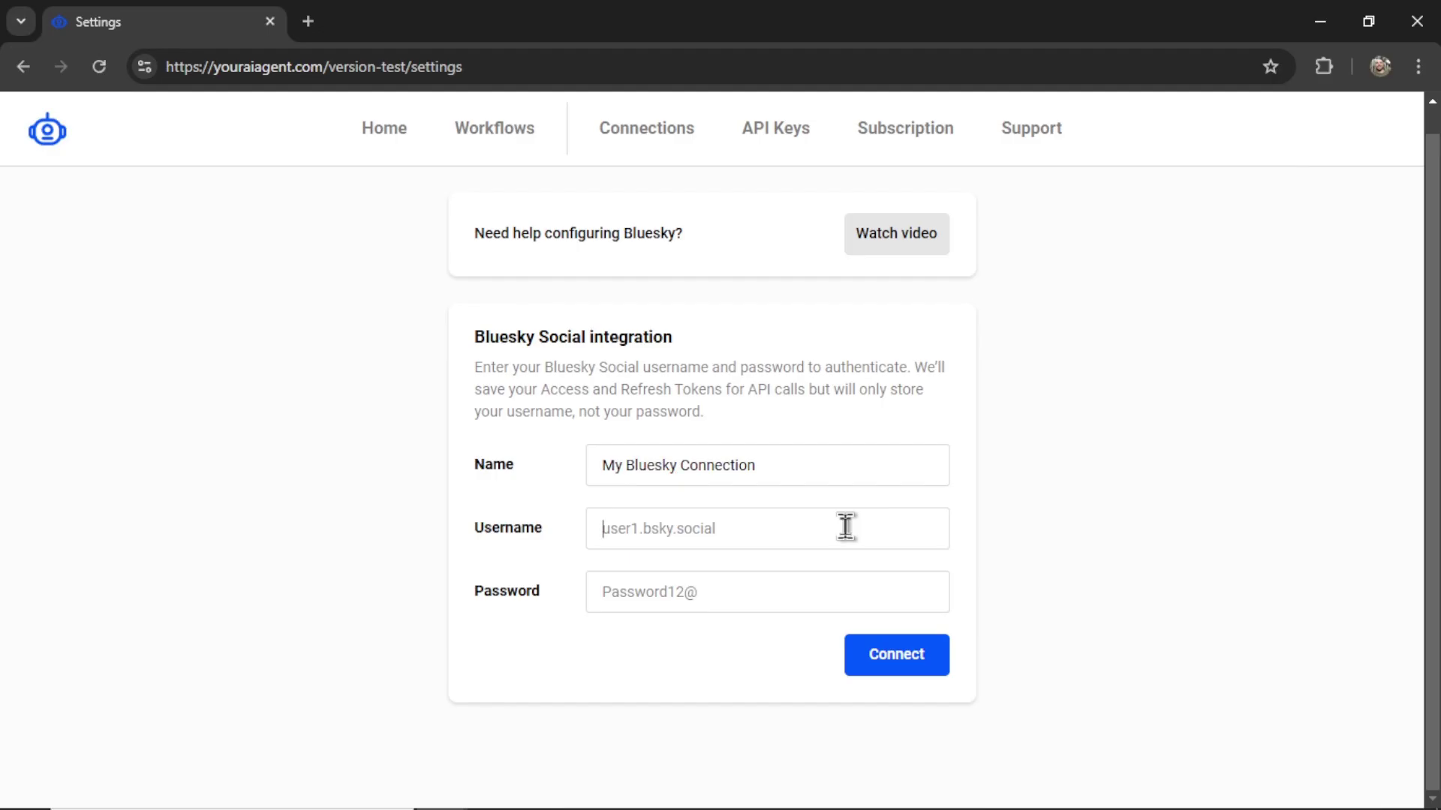
Paste the account handle into the username field on the Bluesky sign-in tab
{"action": "left_click", "coordinate": [788, 587]}
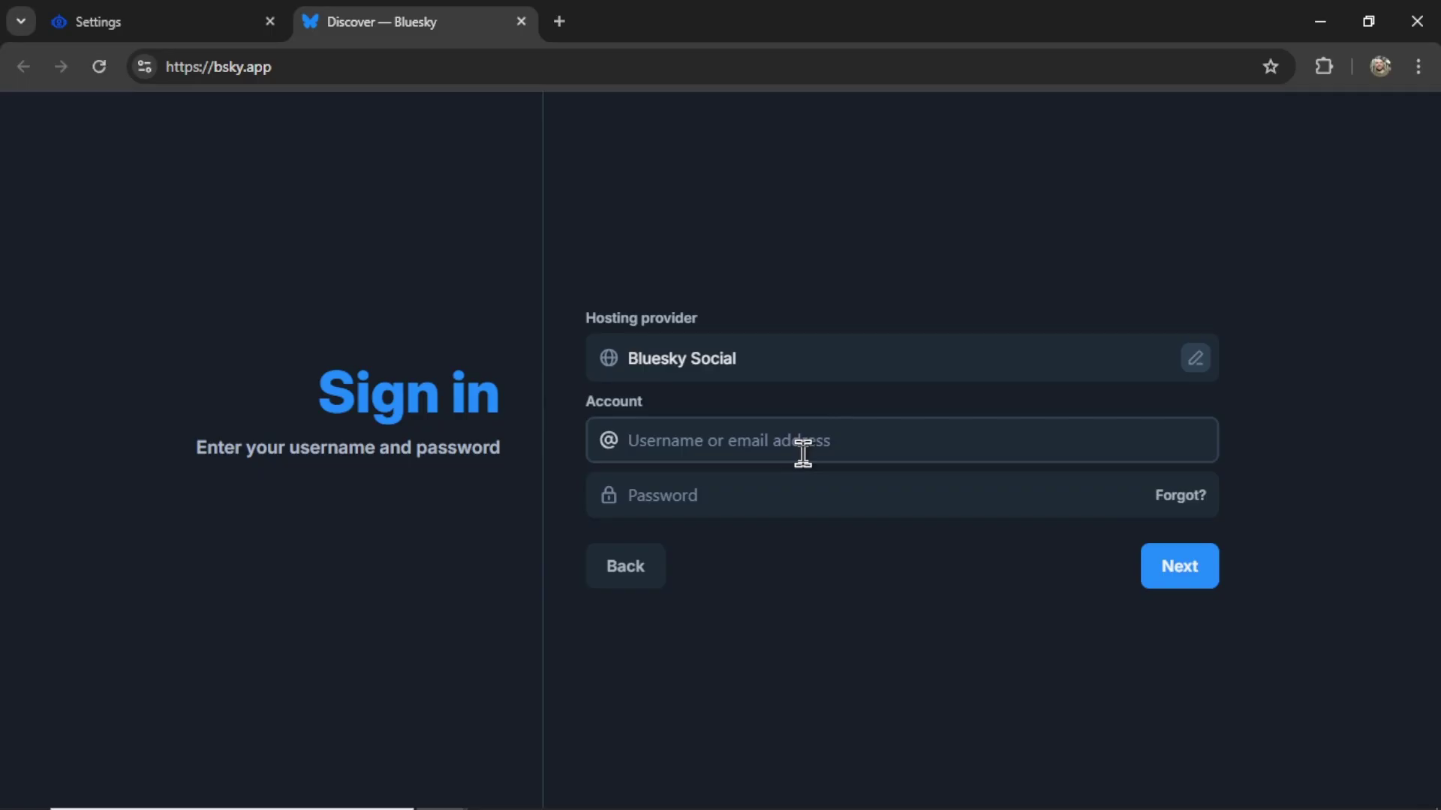
{"action": "left_click", "coordinate": [803, 451]}
{"action": "type", "text": "heywesfrank.bsky.social"}
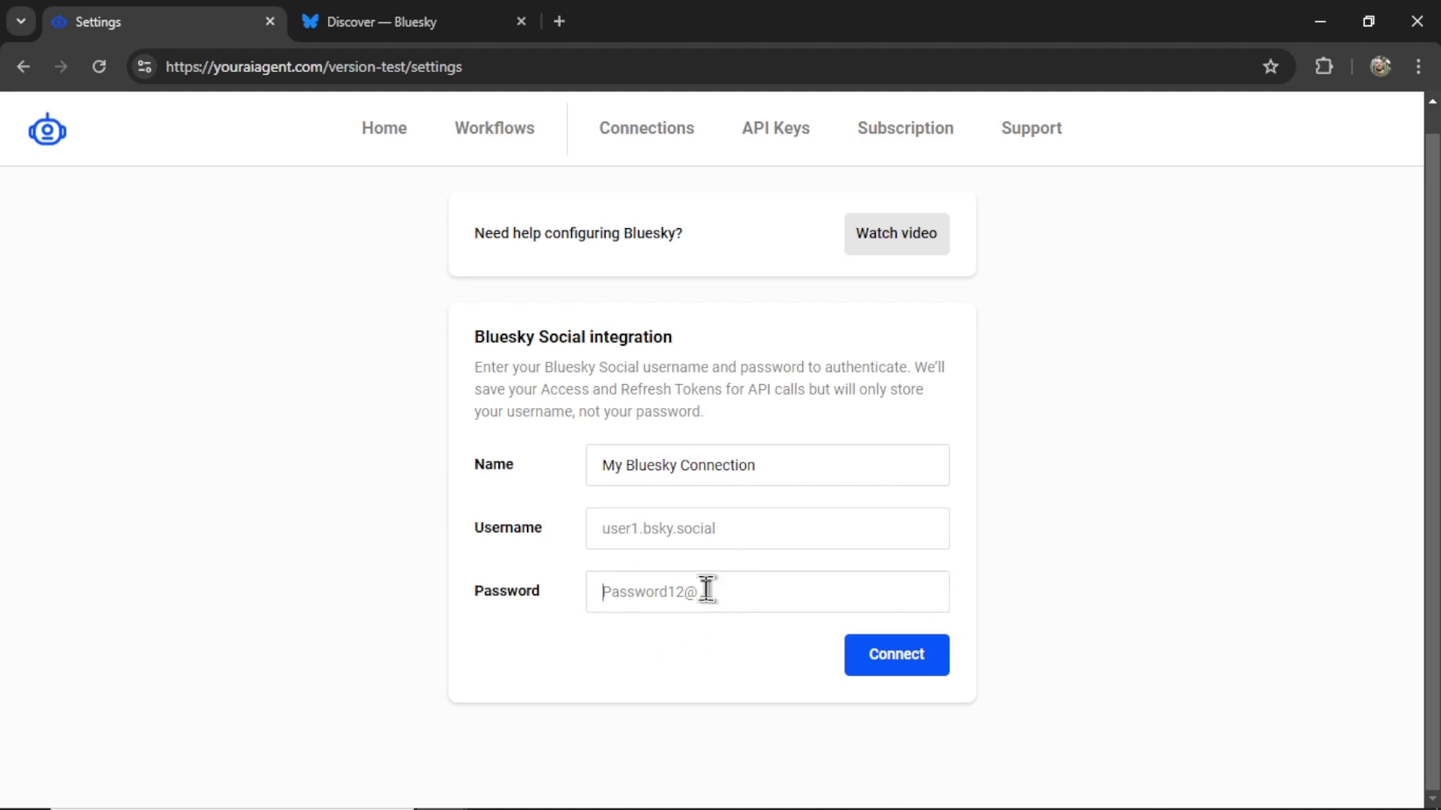
Enter the Bluesky username and password in the form and connect the account
{"action": "key", "text": "ctrl+Tab"}
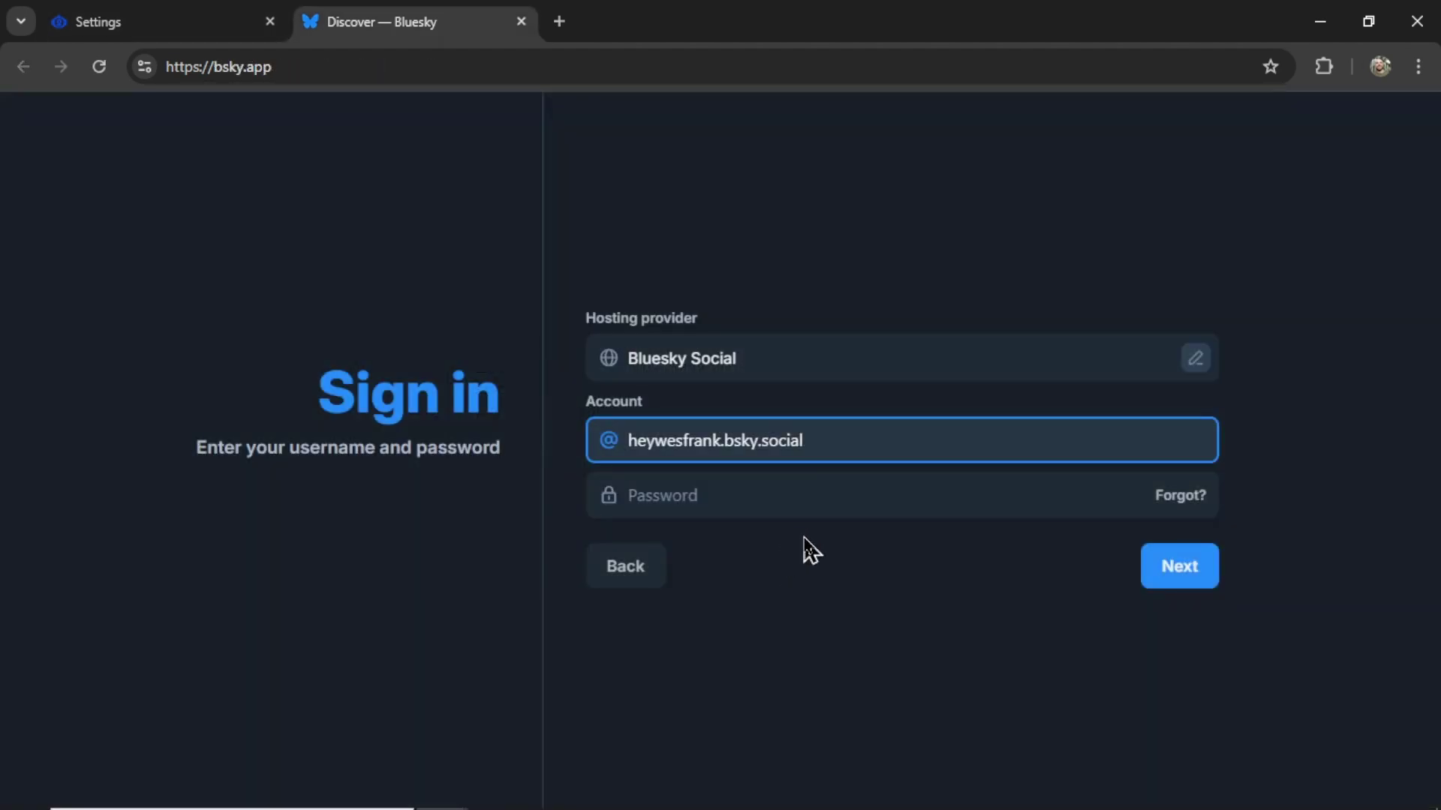
{"action": "key", "text": "ctrl+shift+Tab"}
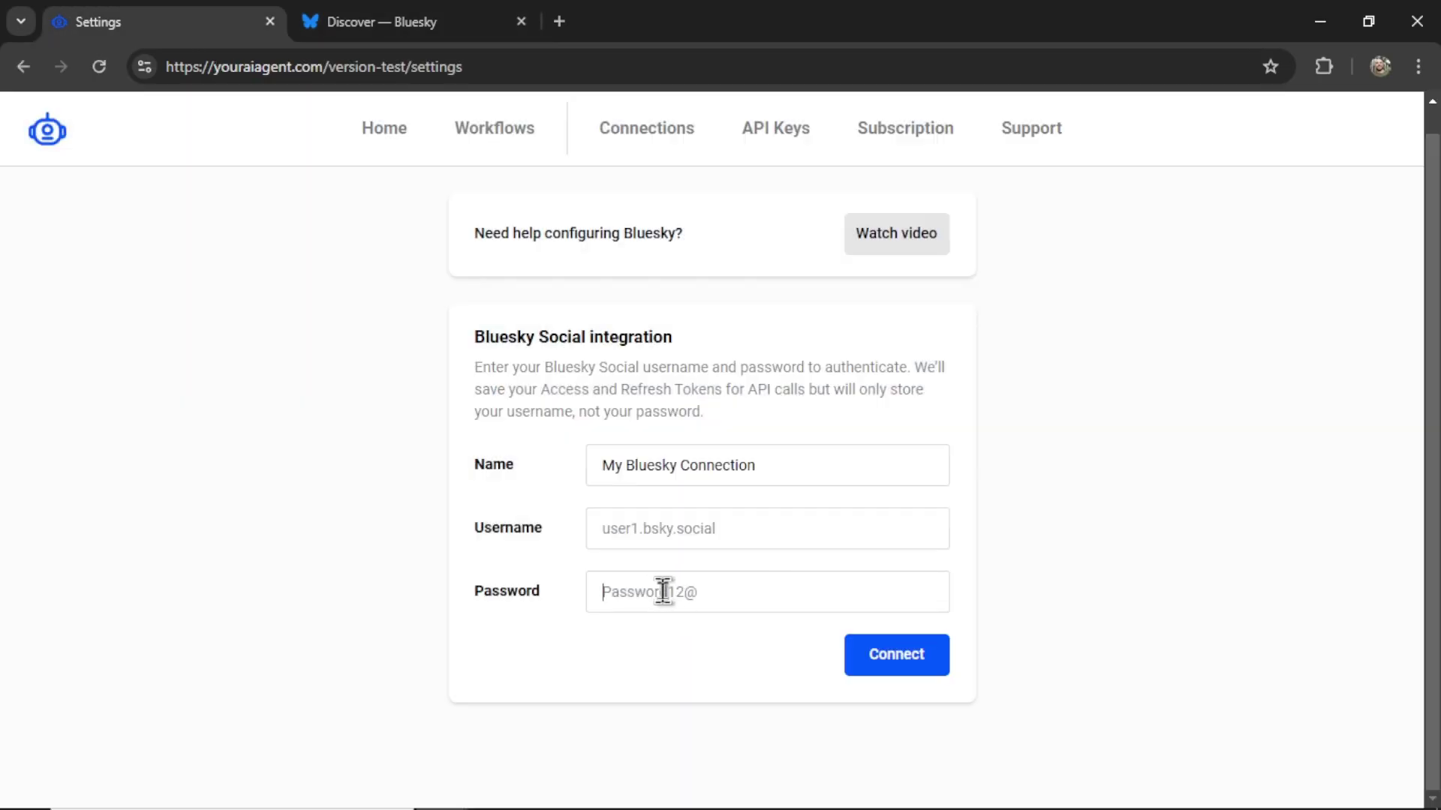
{"action": "left_click", "coordinate": [663, 592]}
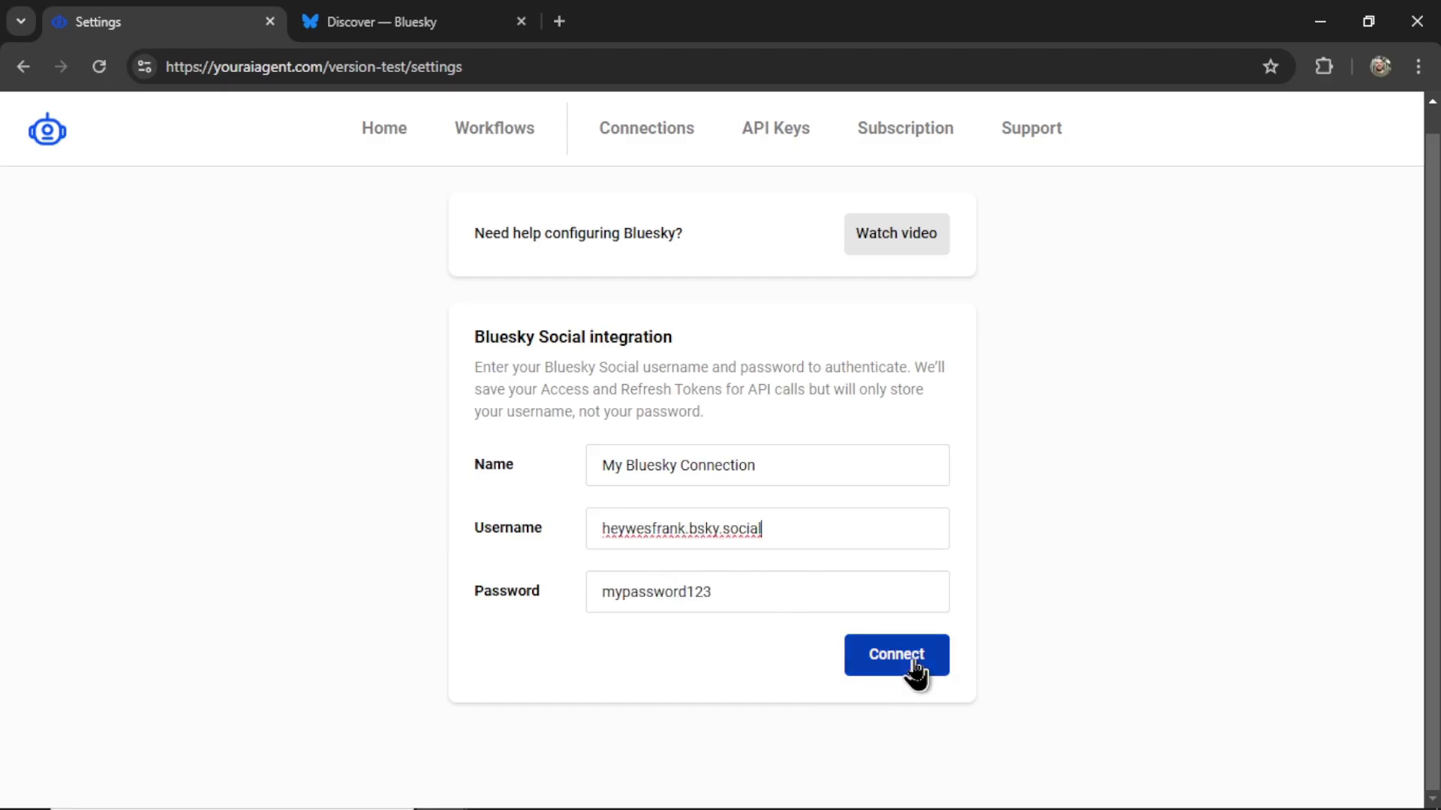
{"action": "left_click", "coordinate": [910, 674]}
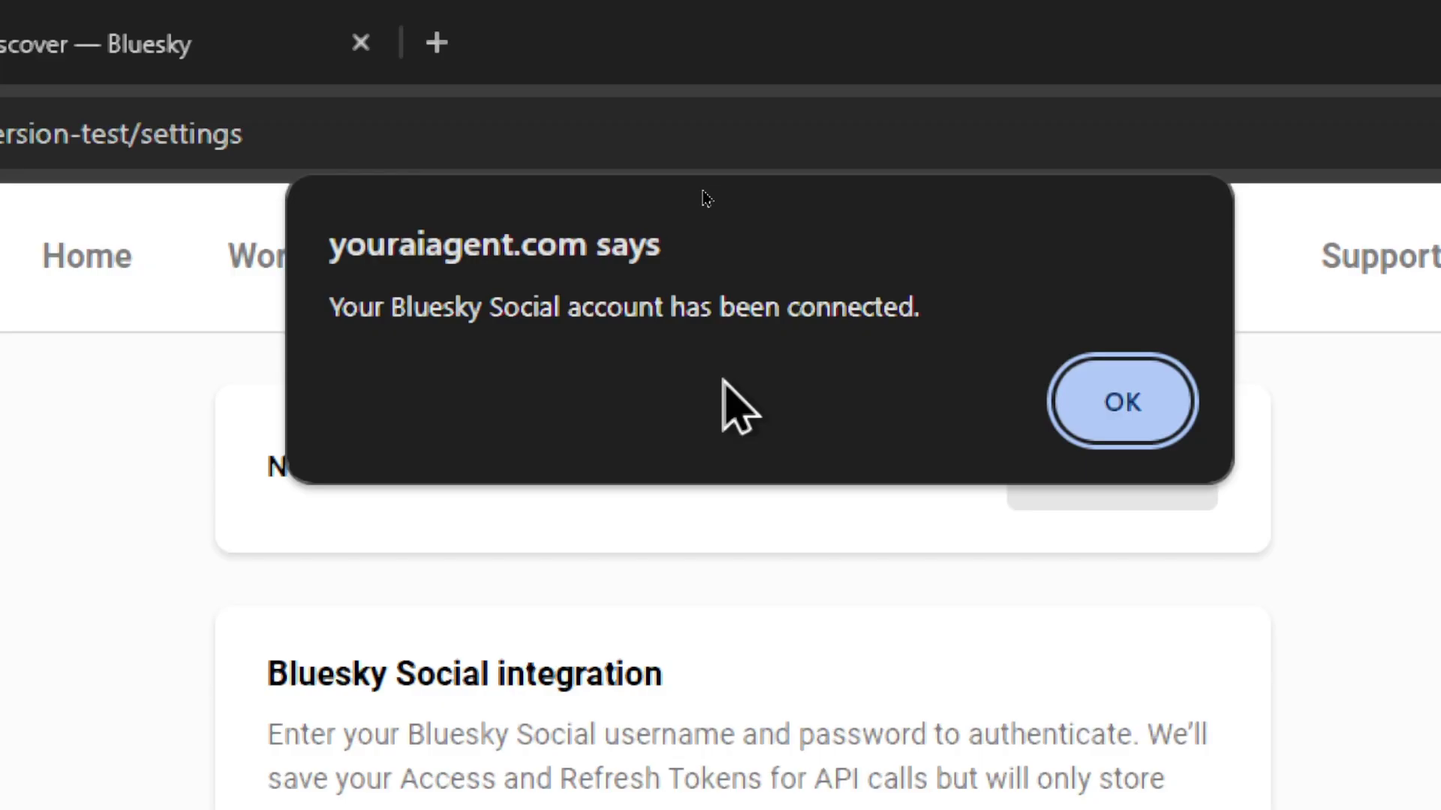
Verify My Bluesky Connection in the connections table, close the Bluesky tab, and return Home
{"action": "left_click", "coordinate": [1122, 402]}
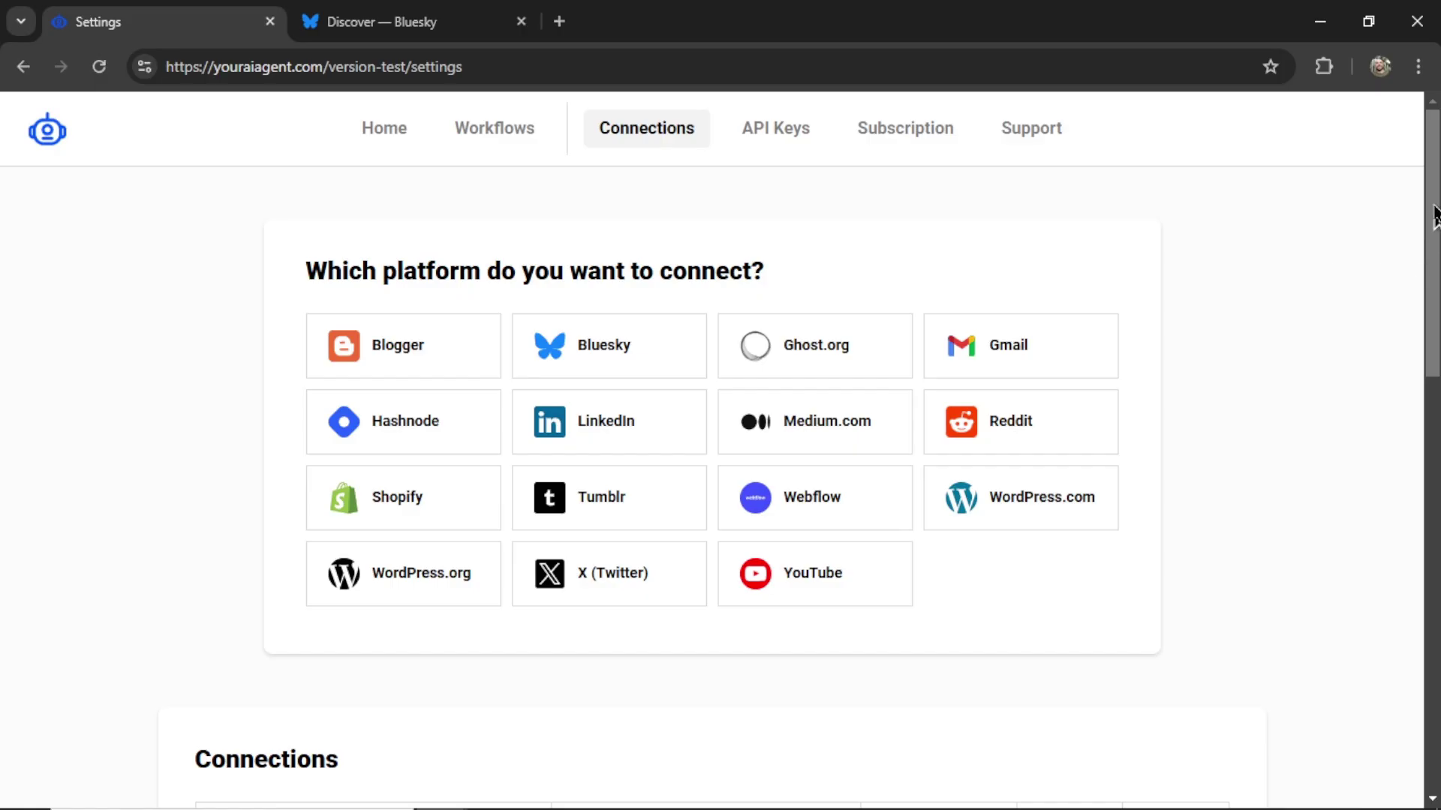
{"action": "left_click_drag", "start_coordinate": [1433, 215], "coordinate": [1432, 405]}
{"action": "left_click", "coordinate": [412, 325]}
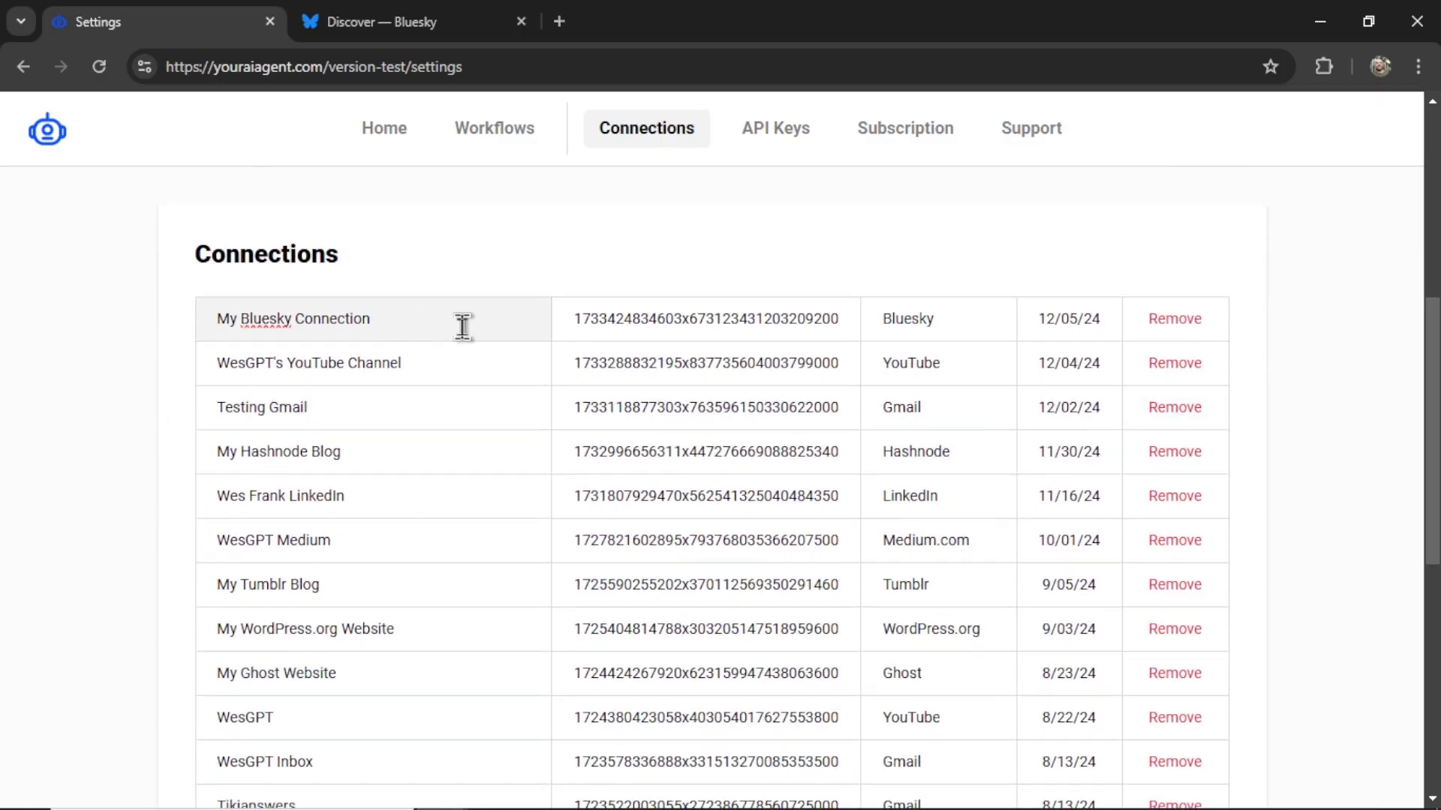
{"action": "left_click", "coordinate": [650, 360]}
{"action": "left_click", "coordinate": [384, 129]}
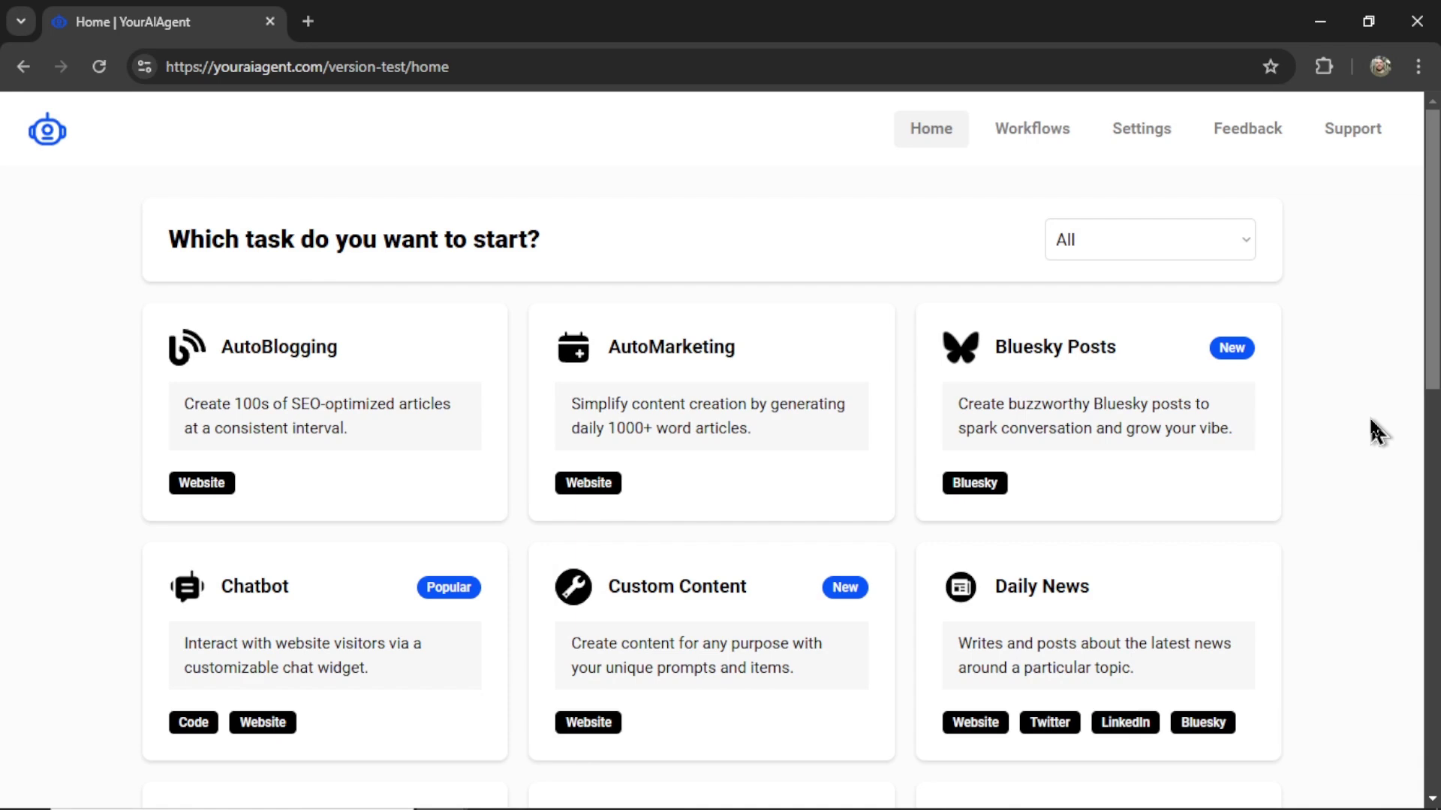
Scroll through the Home task cards to locate Bluesky Posts
{"action": "scroll", "coordinate": [1369, 416], "scroll_direction": "down", "scroll_amount": 1}
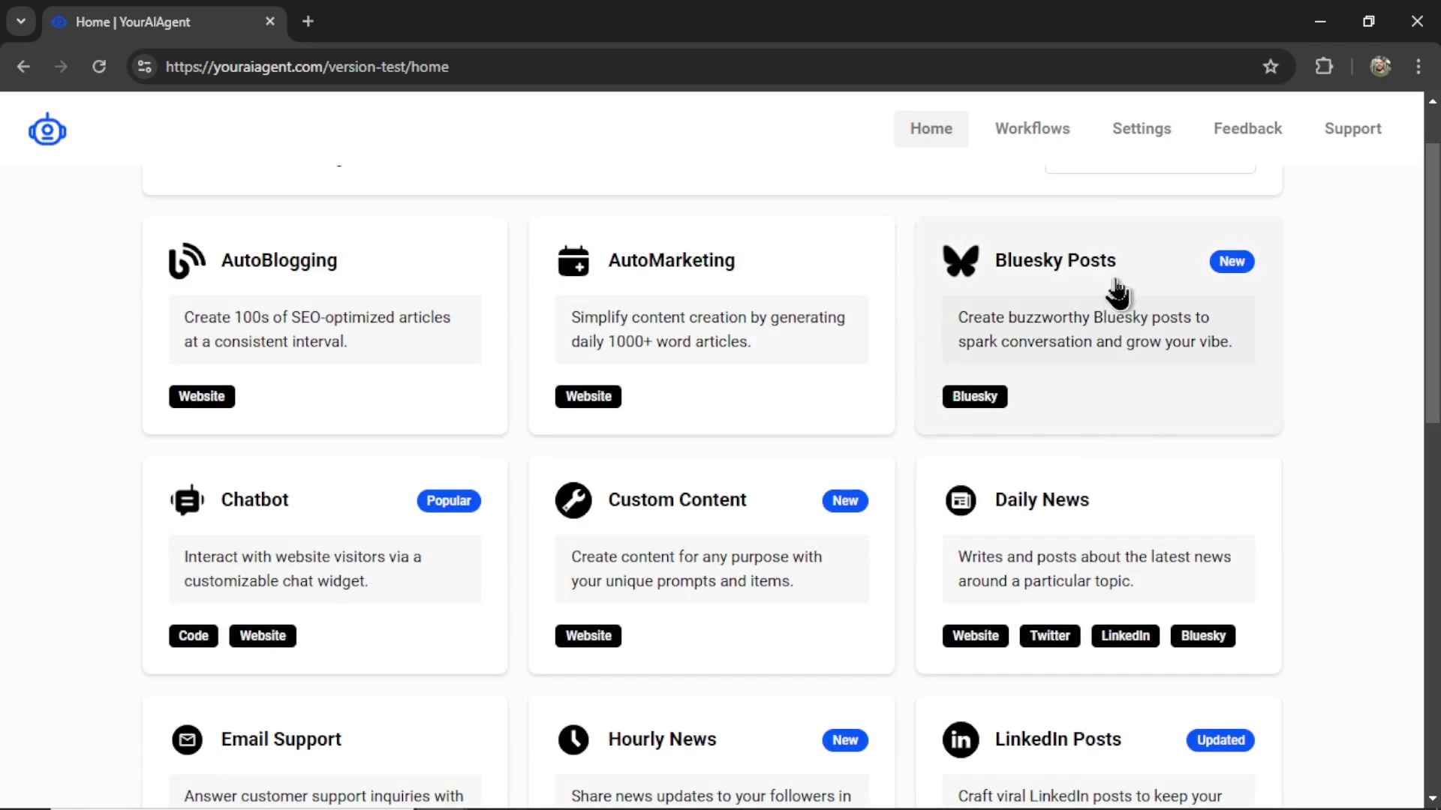
{"action": "scroll", "coordinate": [1118, 293], "scroll_direction": "down", "scroll_amount": 3}
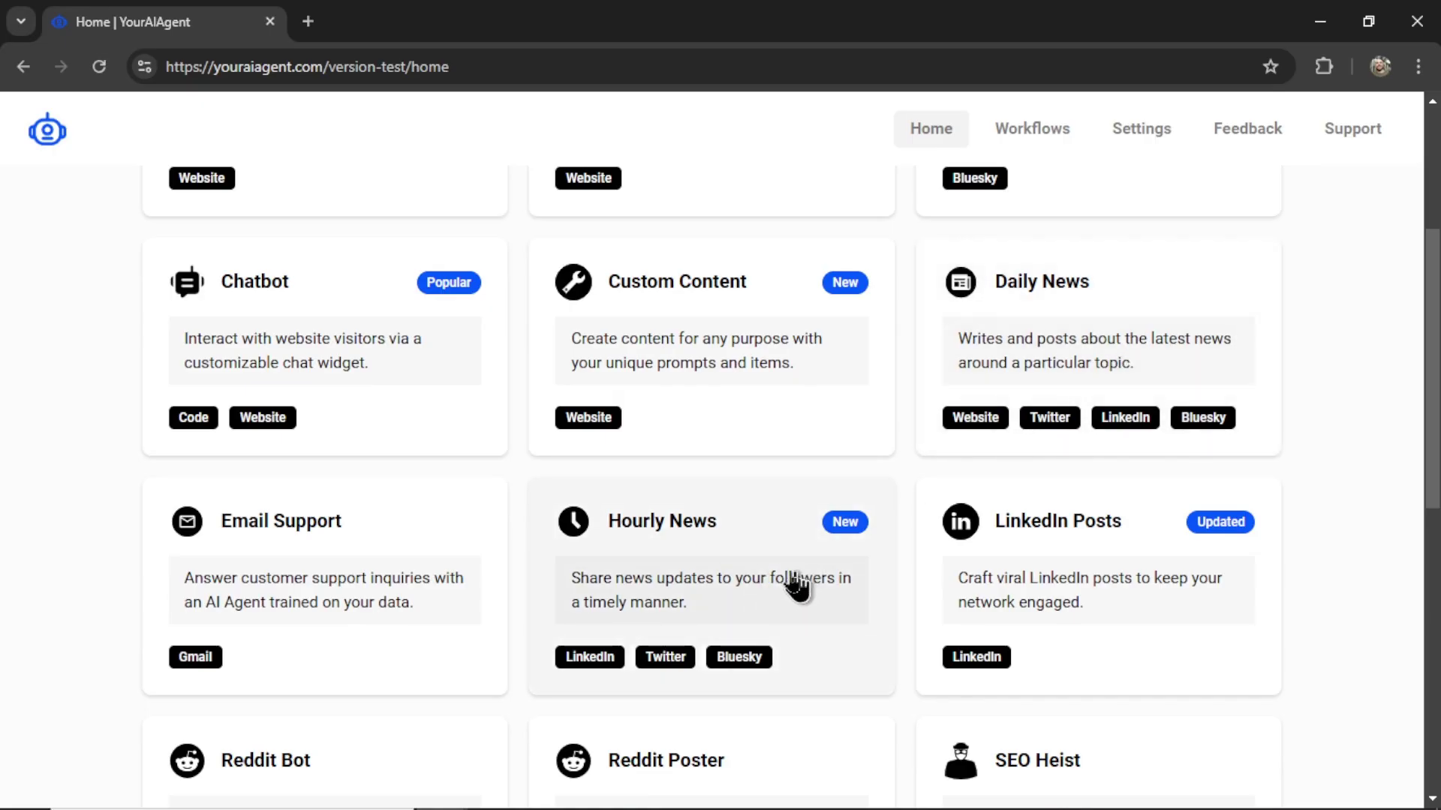
{"action": "scroll", "coordinate": [746, 579], "scroll_direction": "up", "scroll_amount": 4}
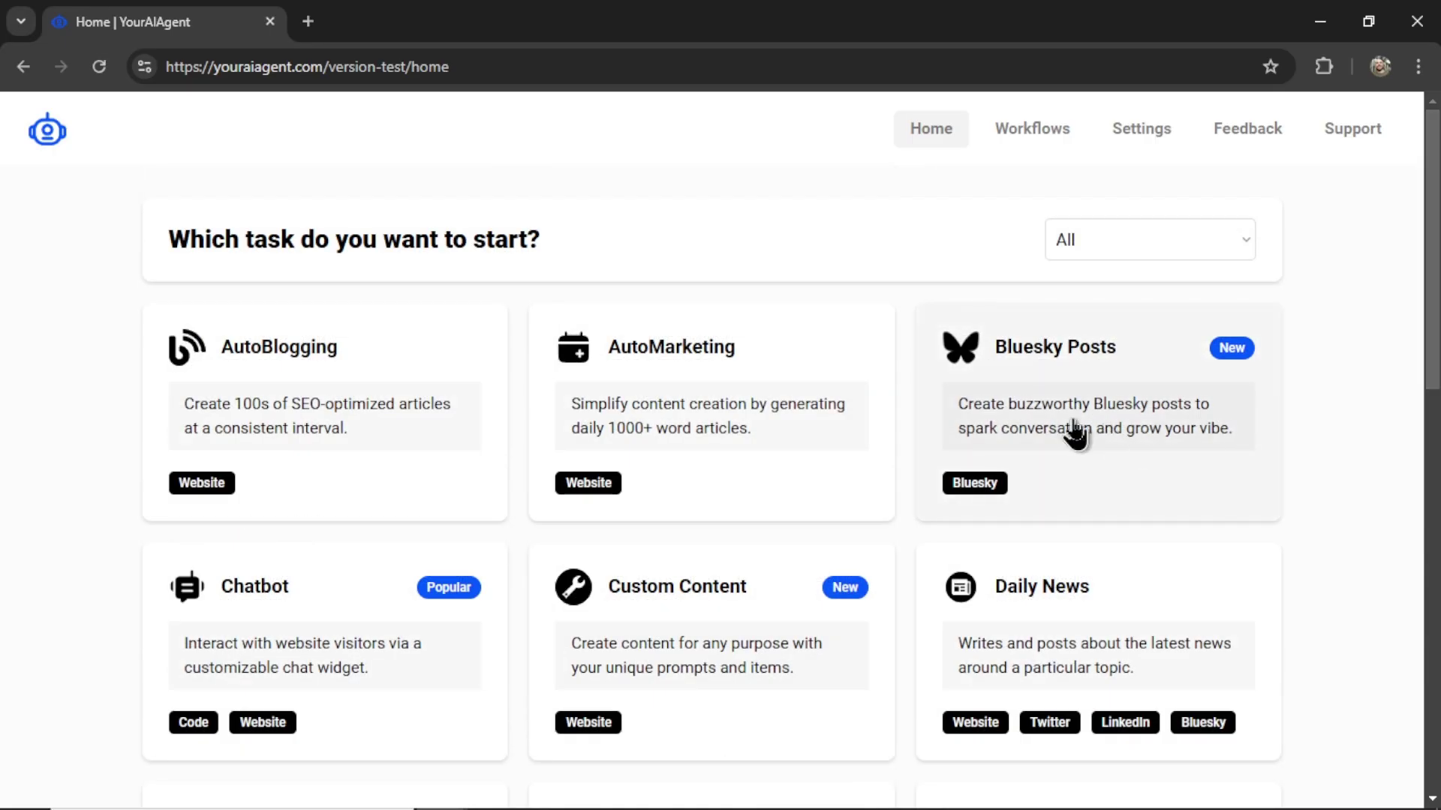
{"action": "scroll", "coordinate": [1089, 416], "scroll_direction": "down", "scroll_amount": 4}
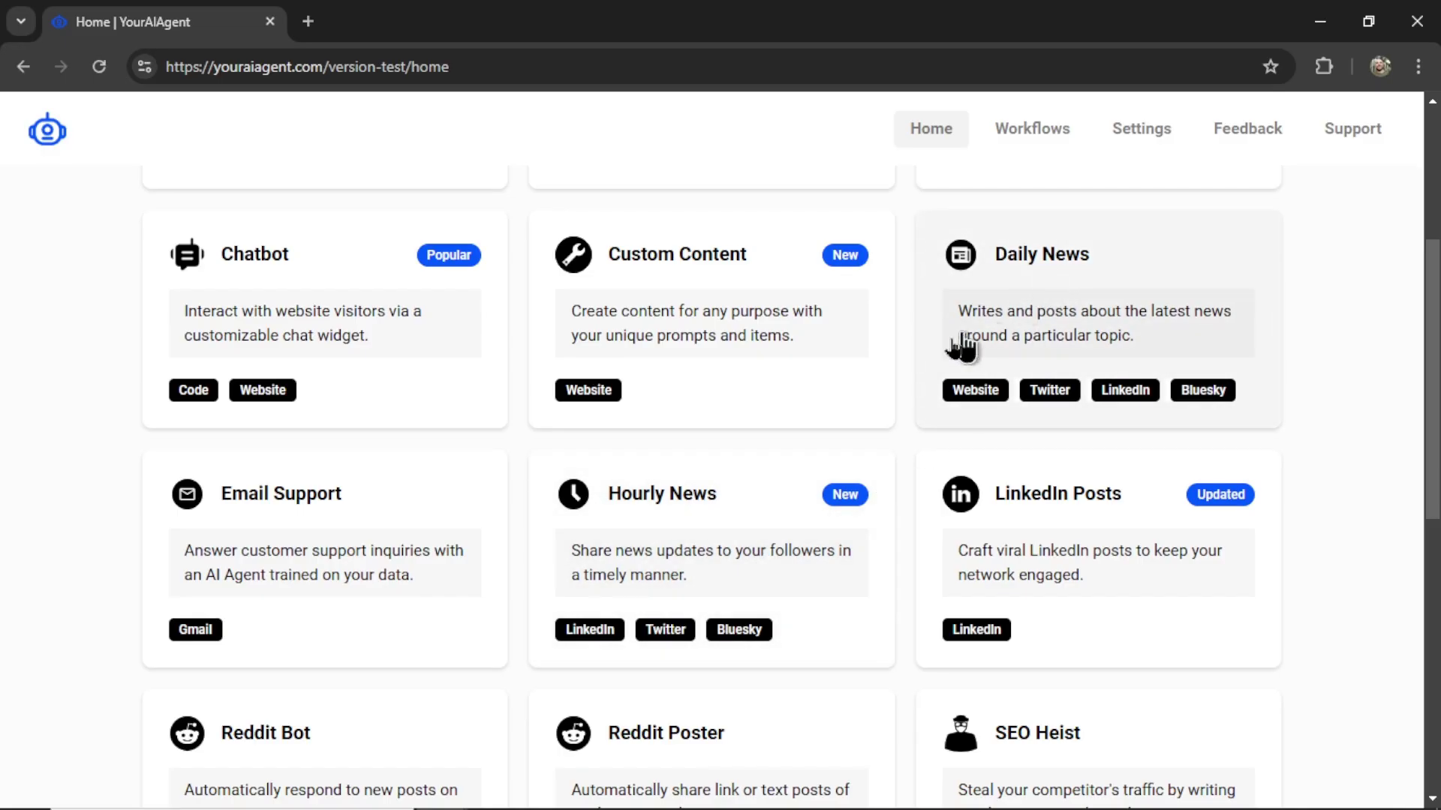
{"action": "scroll", "coordinate": [1132, 441], "scroll_direction": "up", "scroll_amount": 4}
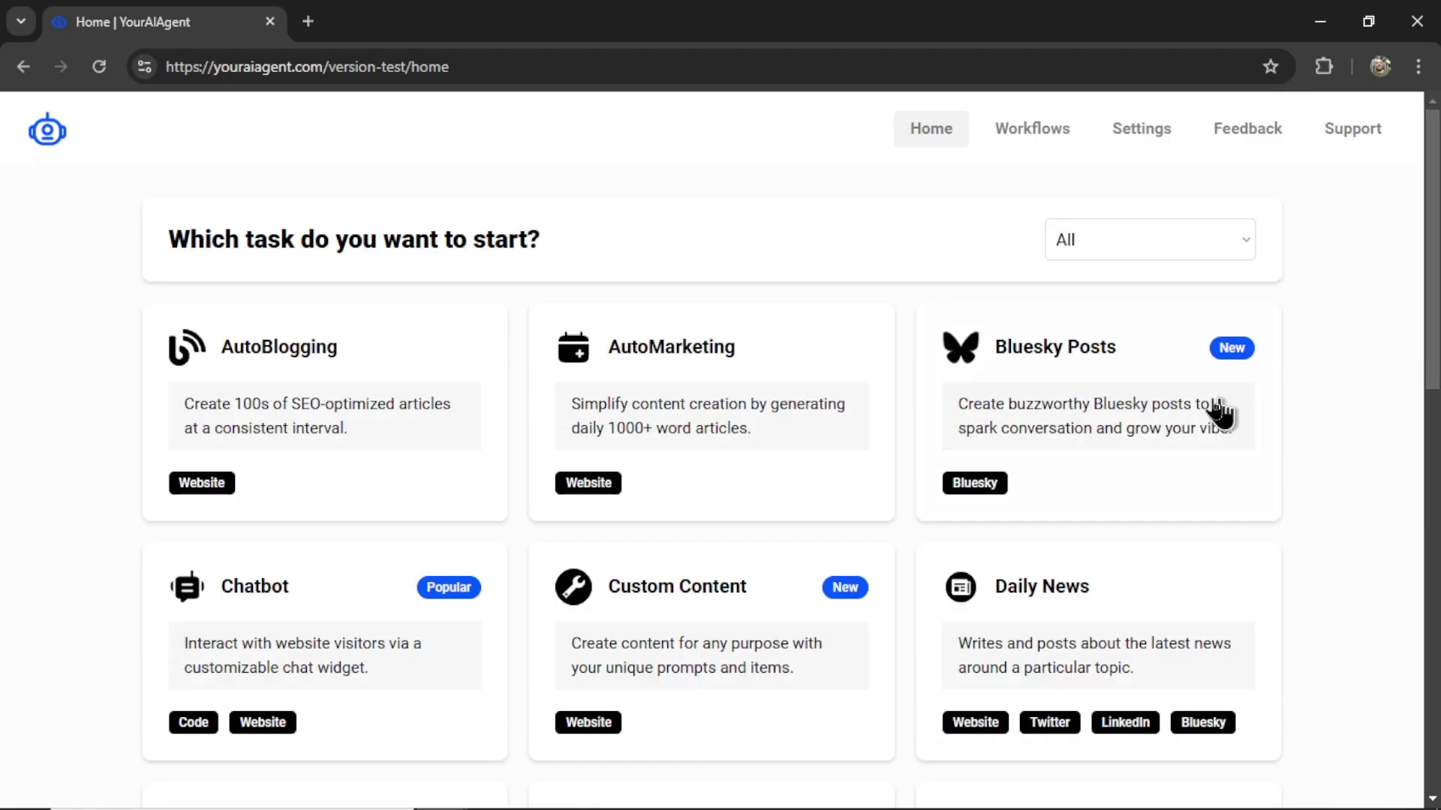
Open the Bluesky Posts agent and schedule posts every 6 hours, Monday to Friday only
{"action": "left_click", "coordinate": [1142, 415]}
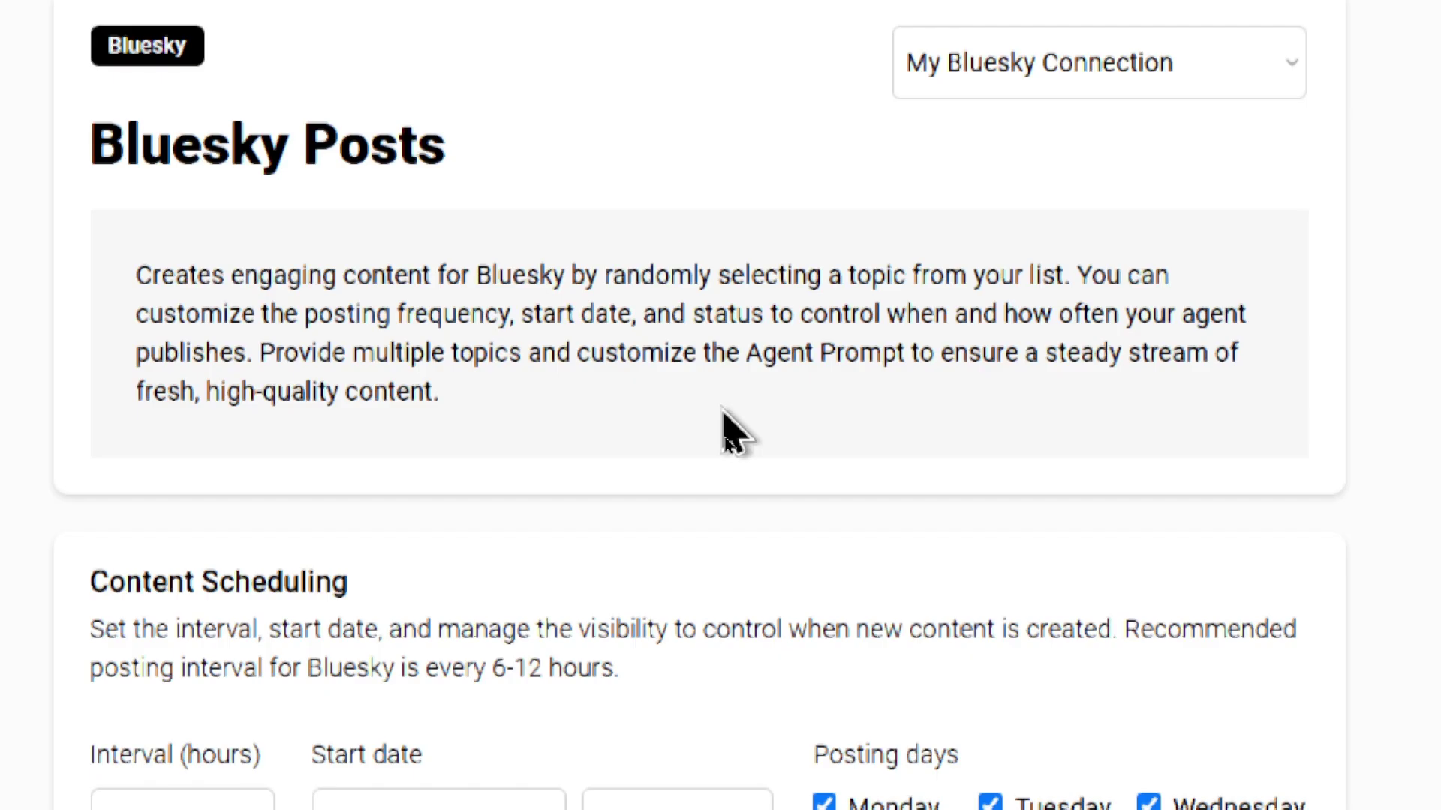
{"action": "left_click", "coordinate": [1213, 75]}
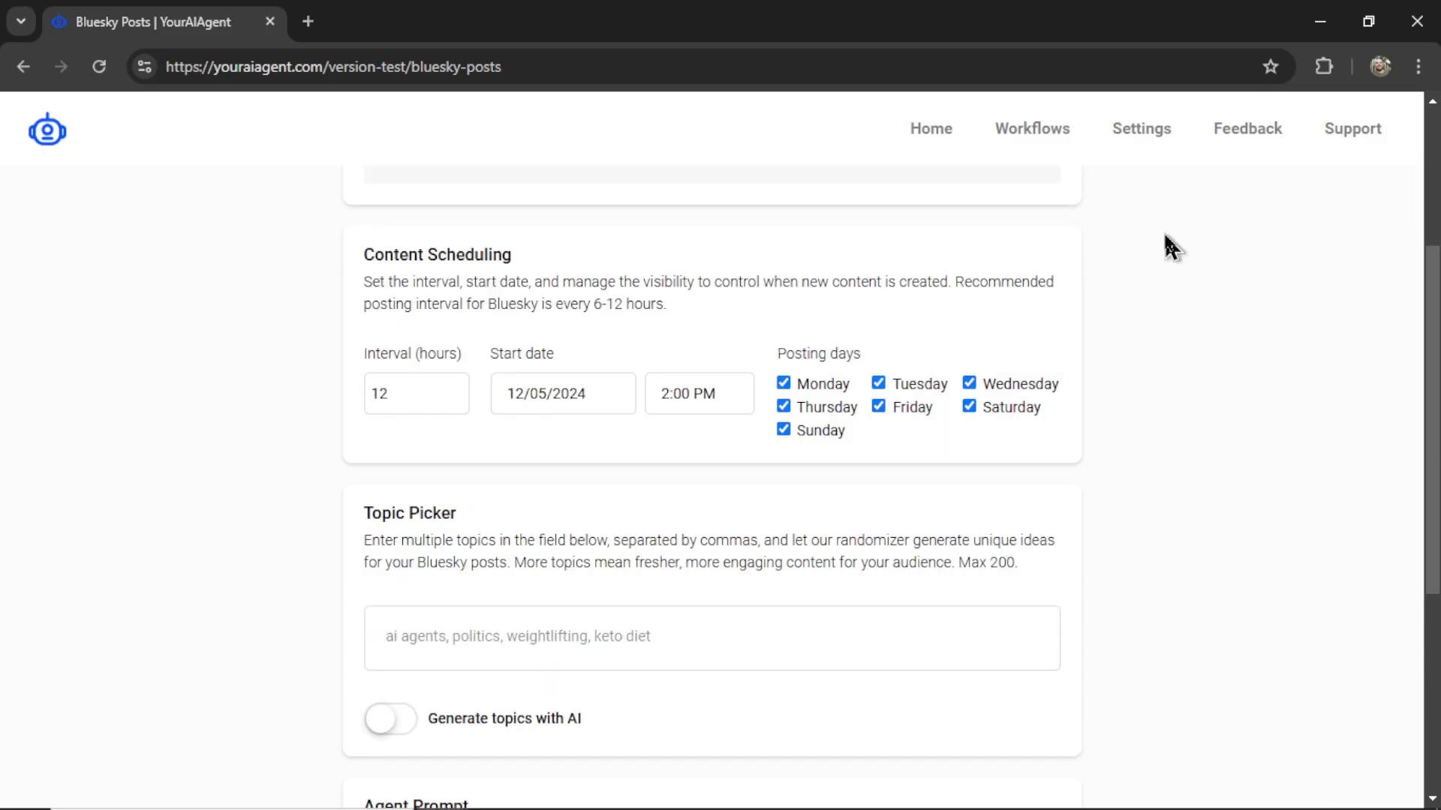
{"action": "double_click", "coordinate": [418, 398]}
{"action": "type", "text": "6"}
{"action": "left_click", "coordinate": [968, 407]}
{"action": "left_click", "coordinate": [783, 431]}
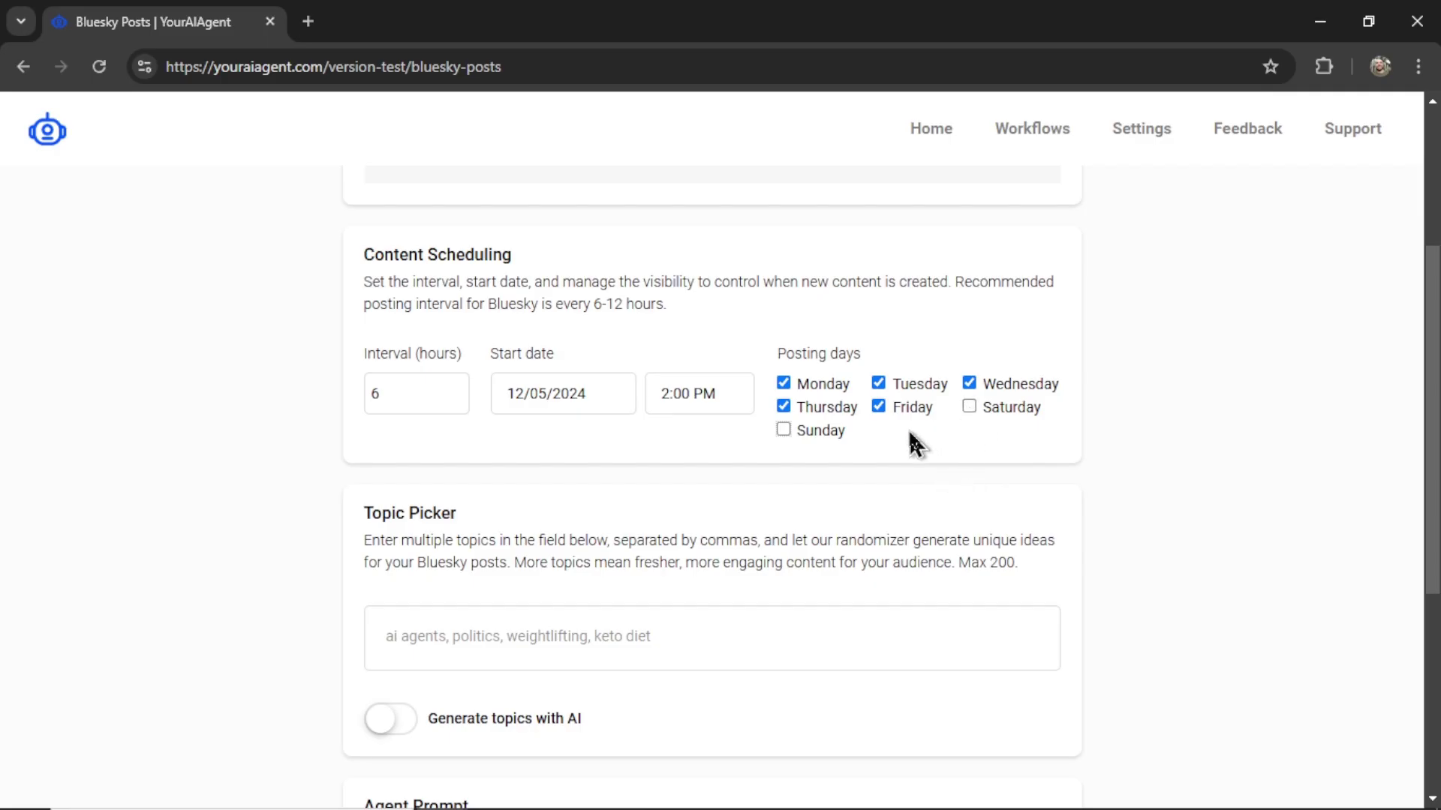
Scroll the Bluesky Posts page to bring the Topic Picker into view
{"action": "scroll", "coordinate": [726, 519], "scroll_direction": "down", "scroll_amount": 3}
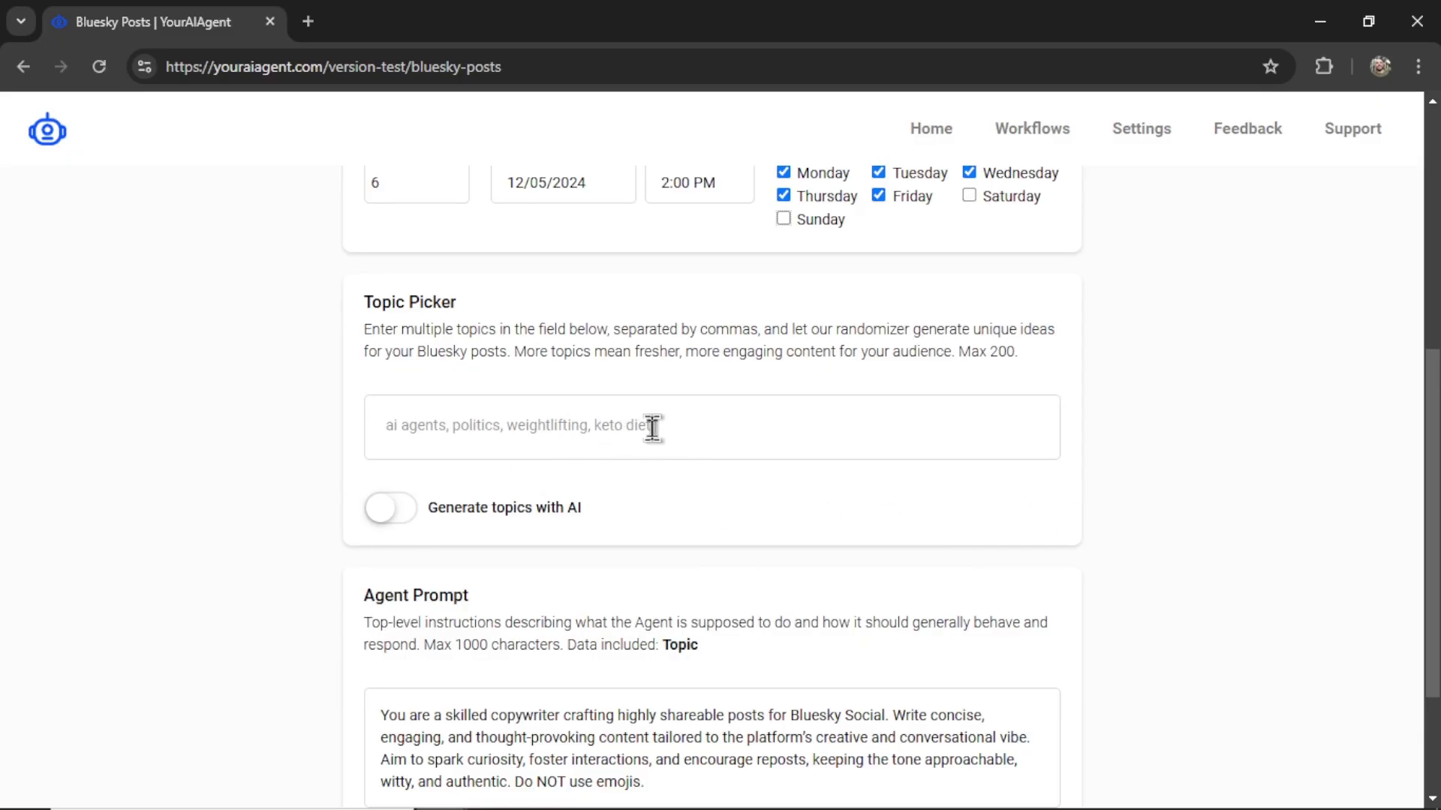
{"action": "scroll", "coordinate": [666, 439], "scroll_direction": "down", "scroll_amount": 3}
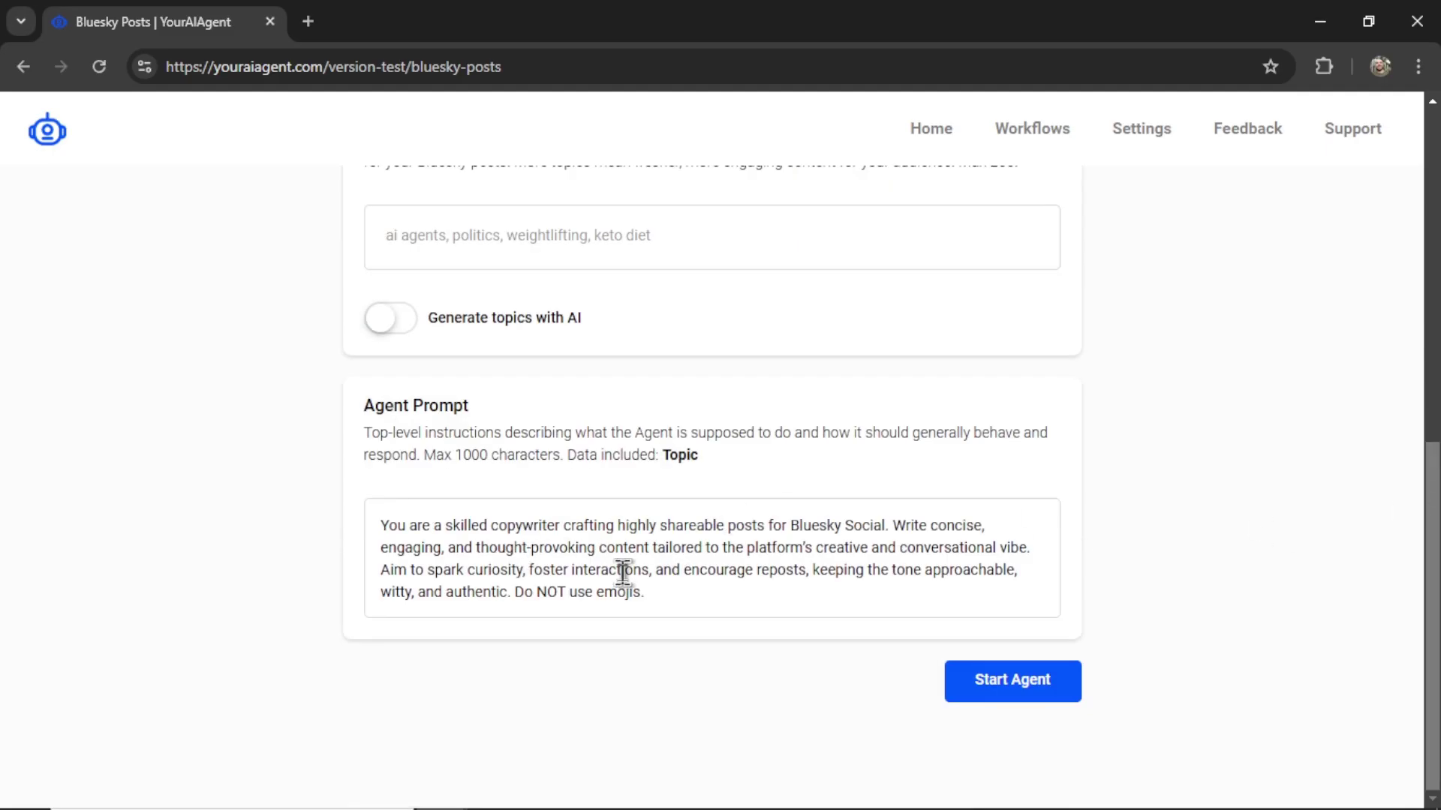
{"action": "scroll", "coordinate": [617, 449], "scroll_direction": "up", "scroll_amount": 3}
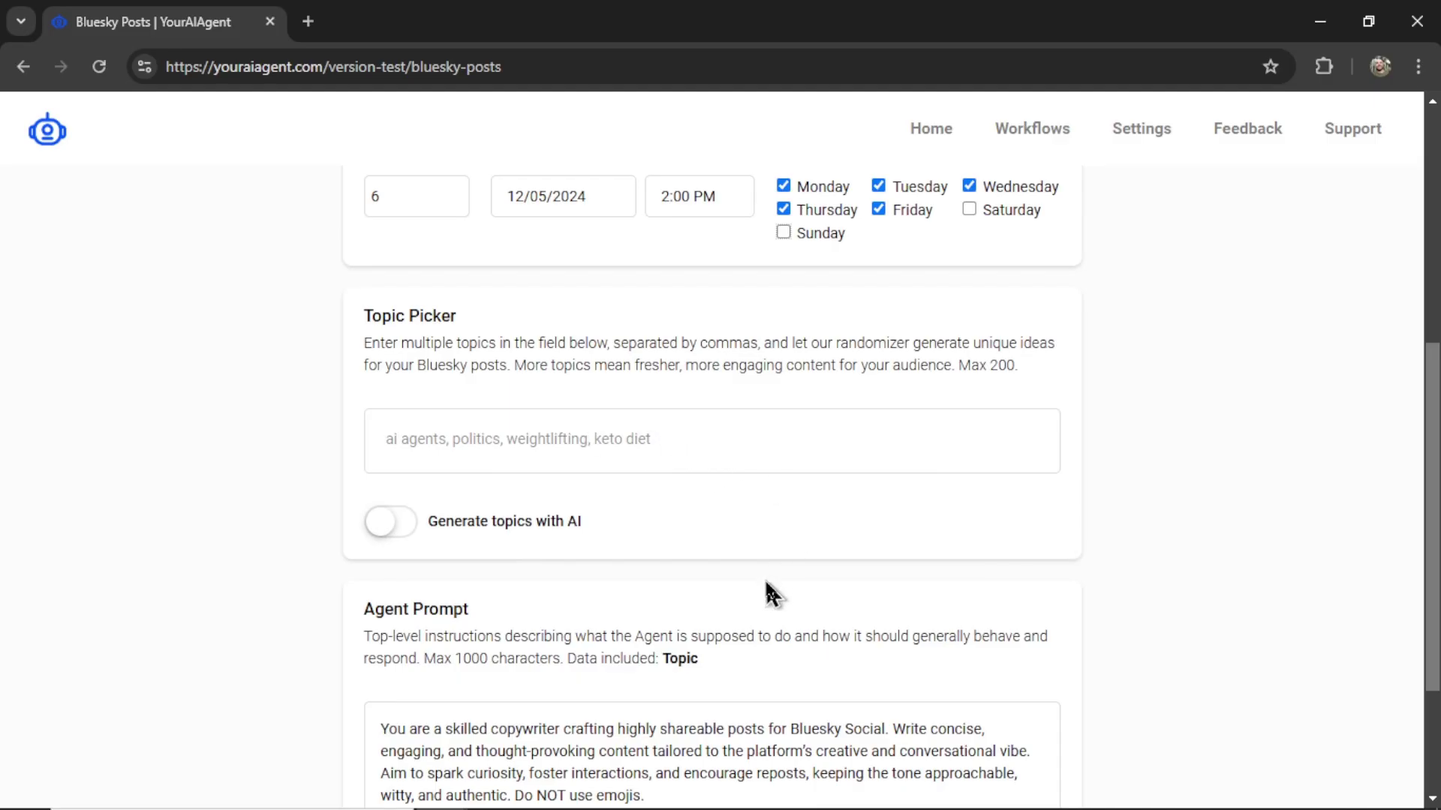
Turn on AI topic generation and generate a list of AI and automation topics
{"action": "left_click", "coordinate": [397, 530]}
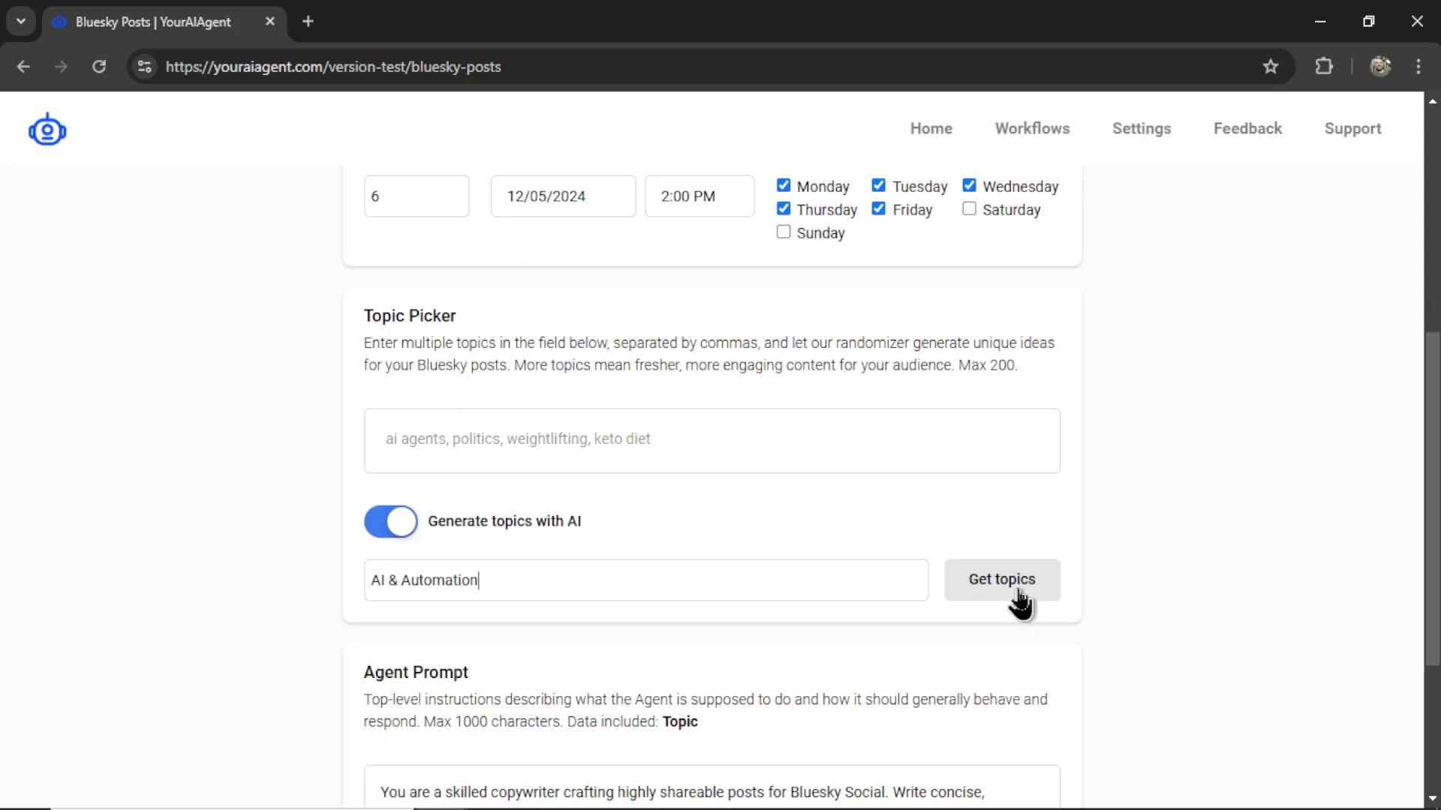
{"action": "left_click", "coordinate": [1020, 600]}
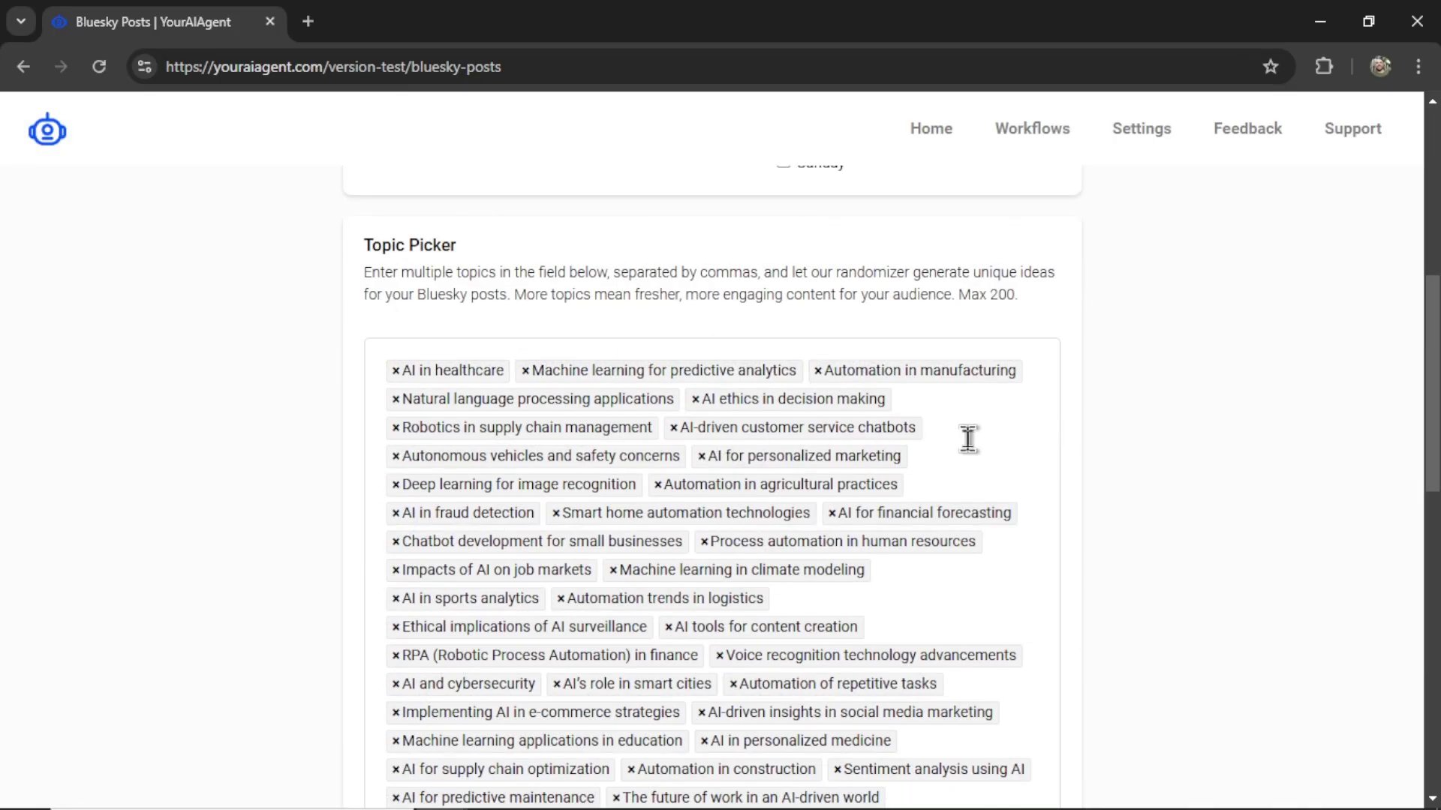
{"action": "scroll", "coordinate": [968, 436], "scroll_direction": "down", "scroll_amount": 3}
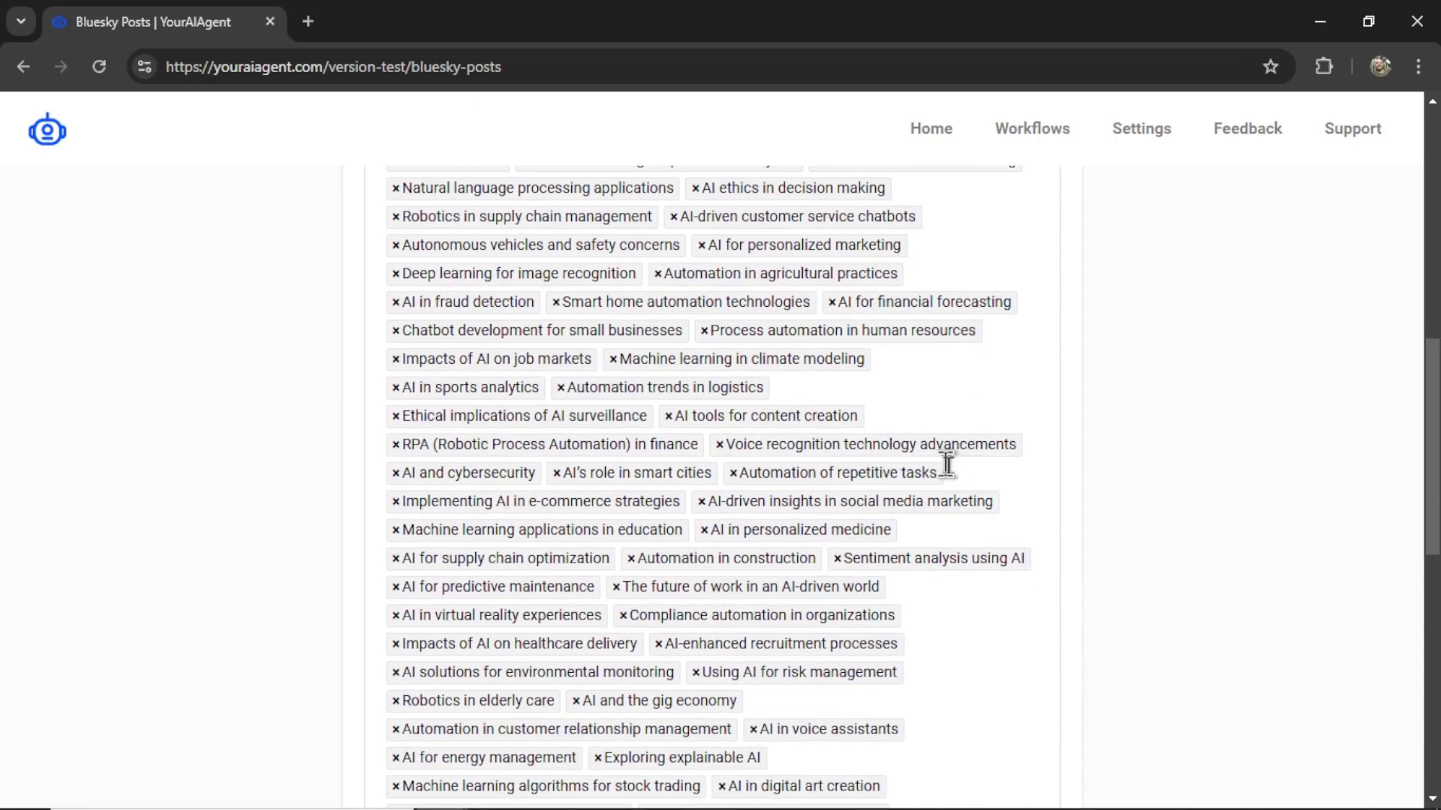
{"action": "scroll", "coordinate": [949, 460], "scroll_direction": "down", "scroll_amount": 2}
{"action": "scroll", "coordinate": [949, 458], "scroll_direction": "down", "scroll_amount": 3}
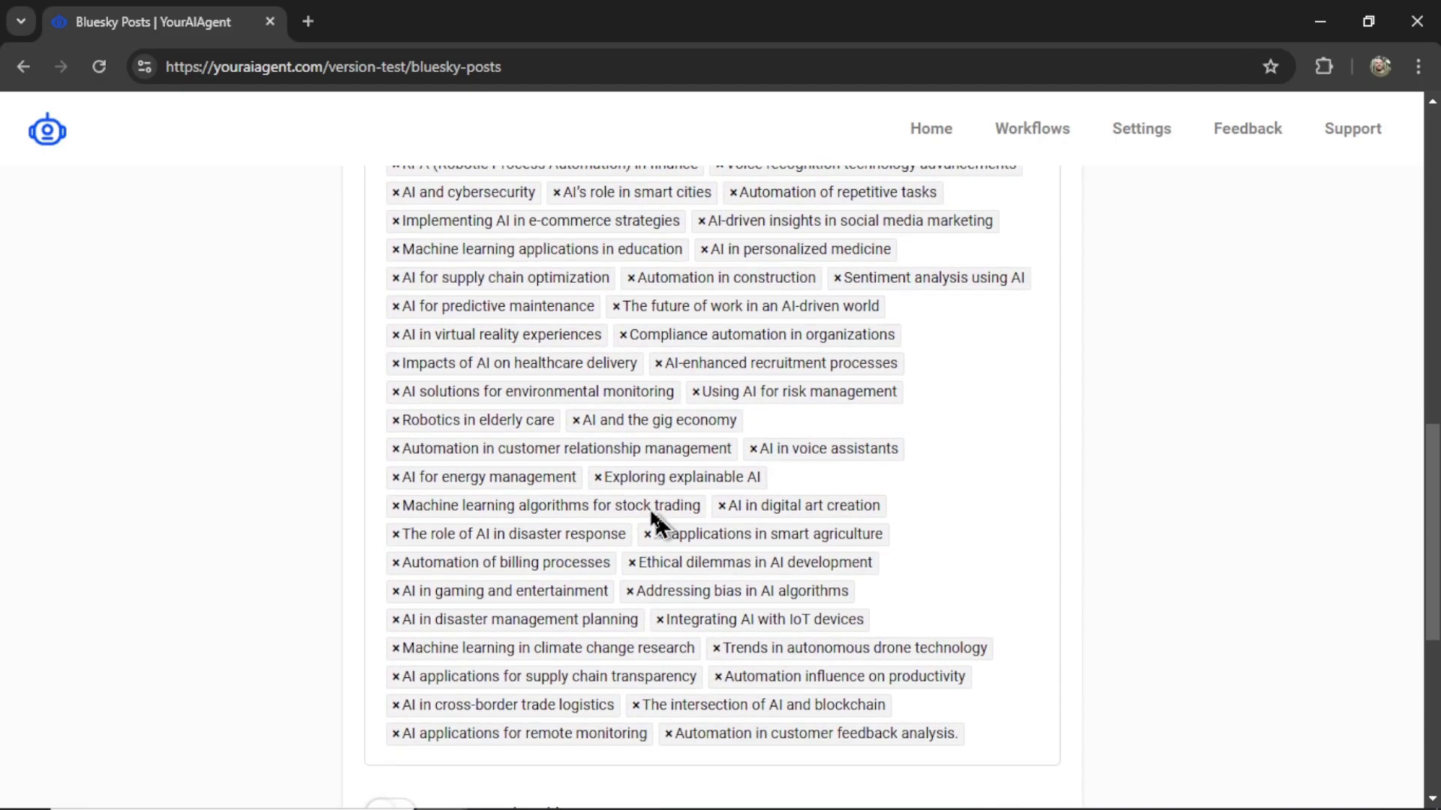
Remove the 'AI and the gig economy' topic and review the remaining topics
{"action": "left_click", "coordinate": [576, 420]}
{"action": "scroll", "coordinate": [865, 495], "scroll_direction": "down", "scroll_amount": 1}
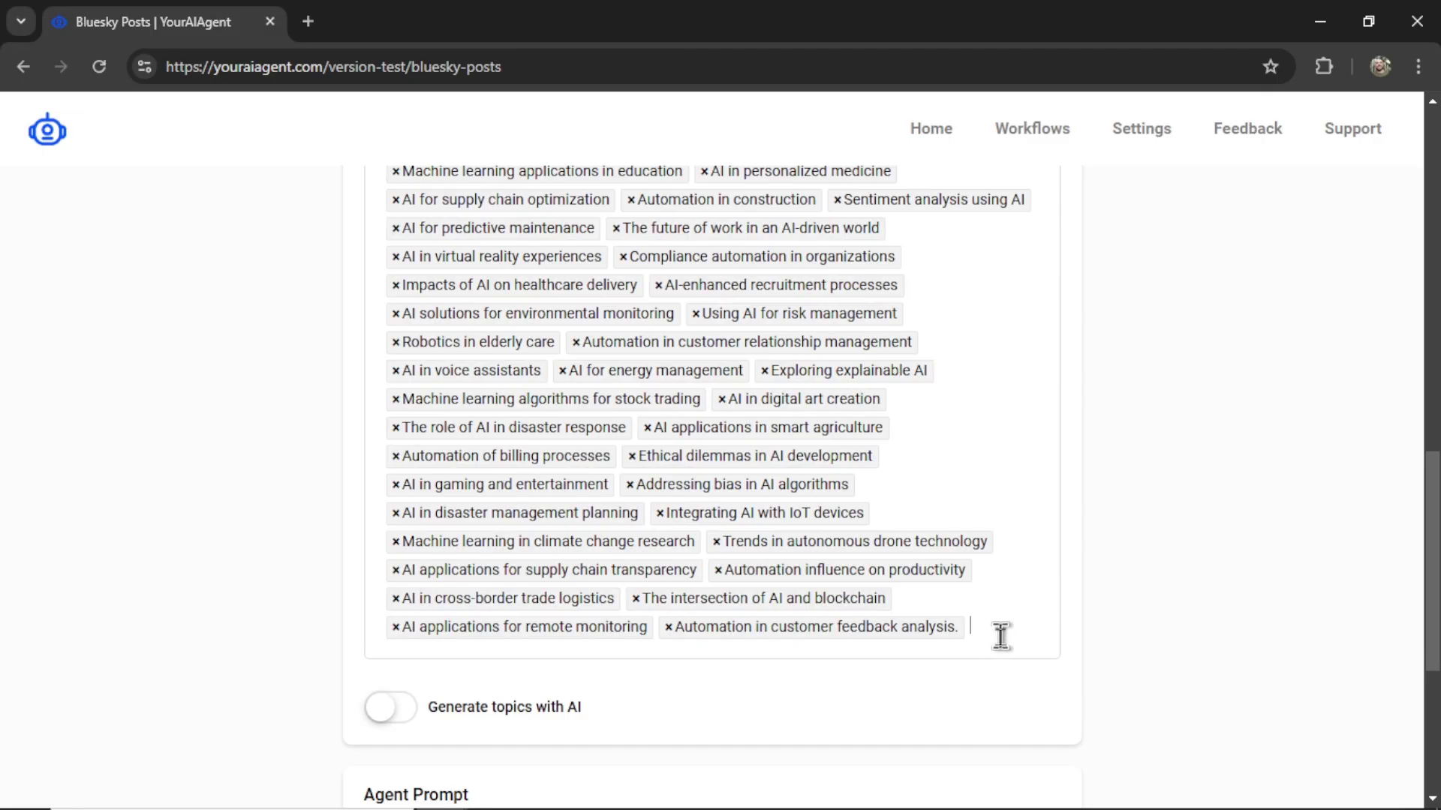
{"action": "scroll", "coordinate": [998, 579], "scroll_direction": "up", "scroll_amount": 7}
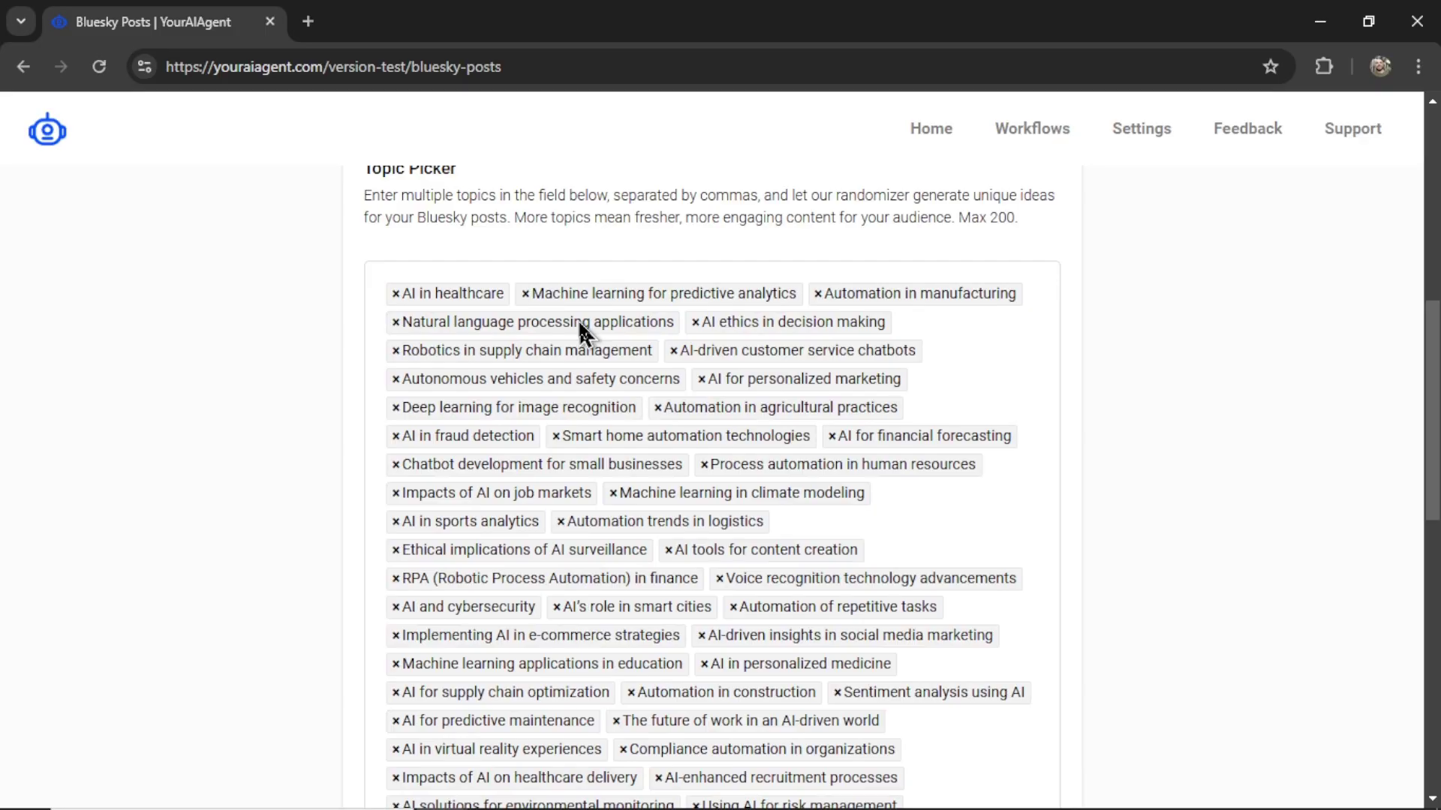
{"action": "scroll", "coordinate": [1013, 454], "scroll_direction": "down", "scroll_amount": 6}
{"action": "scroll", "coordinate": [1013, 453], "scroll_direction": "down", "scroll_amount": 4}
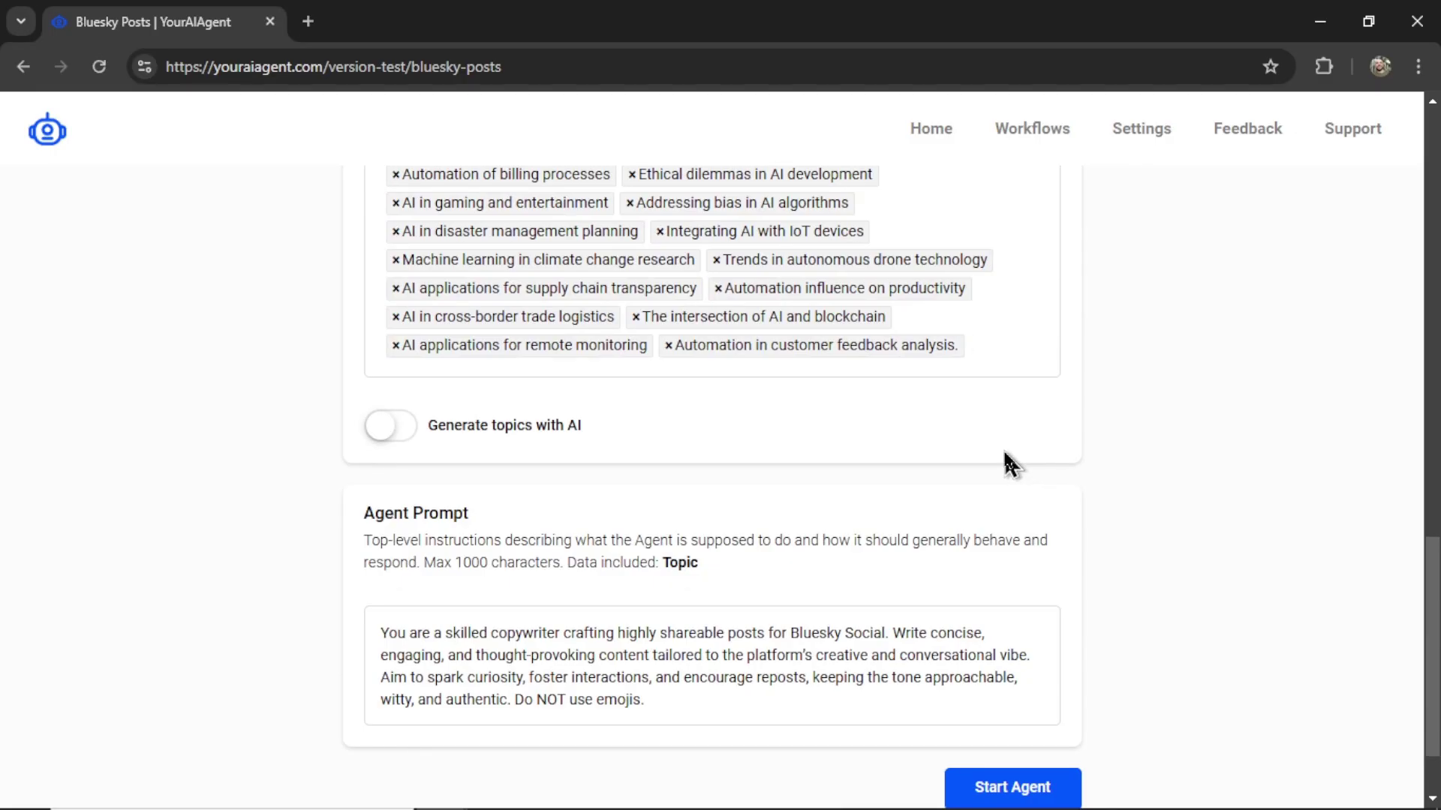
{"action": "scroll", "coordinate": [1003, 460], "scroll_direction": "down", "scroll_amount": 2}
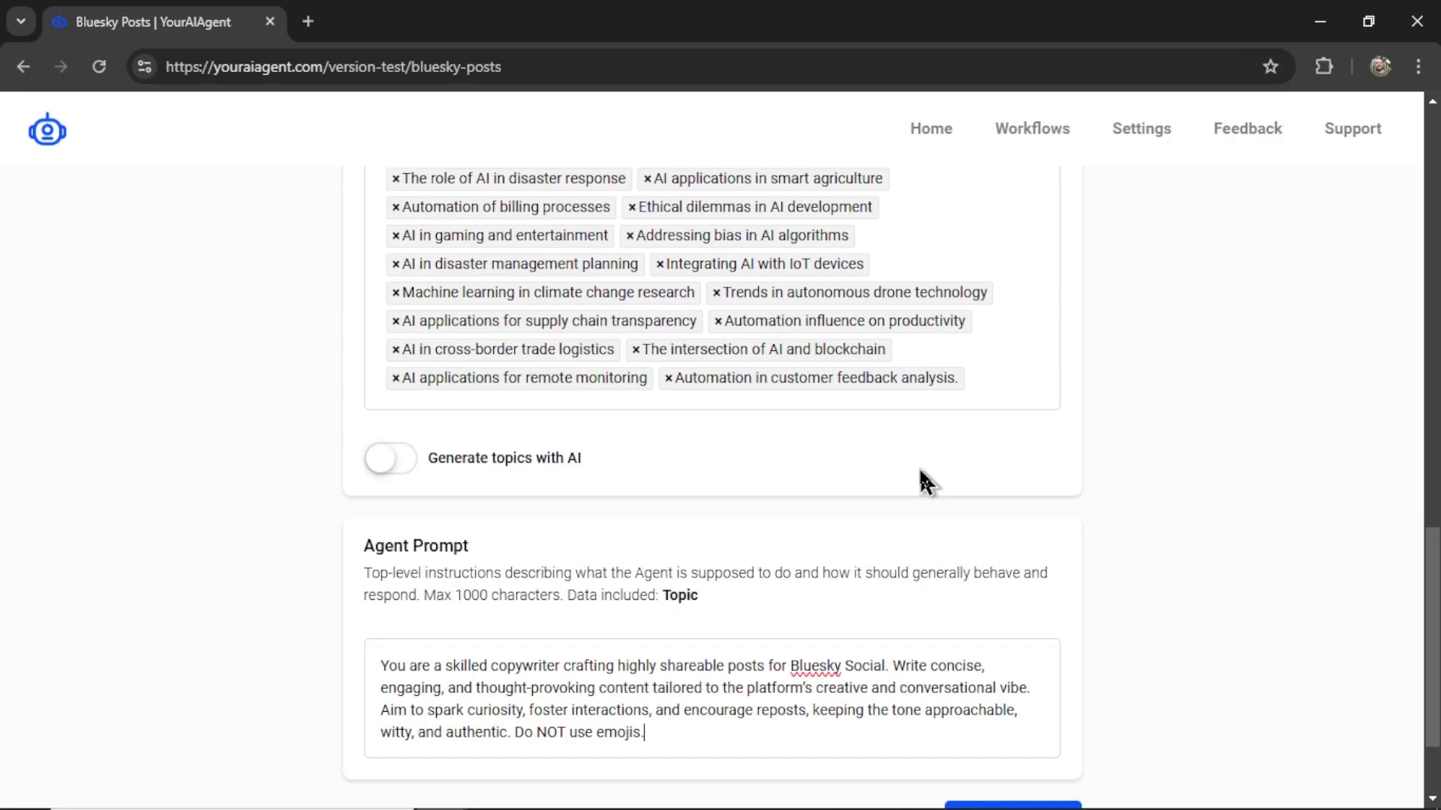
{"action": "scroll", "coordinate": [973, 199], "scroll_direction": "up", "scroll_amount": 5}
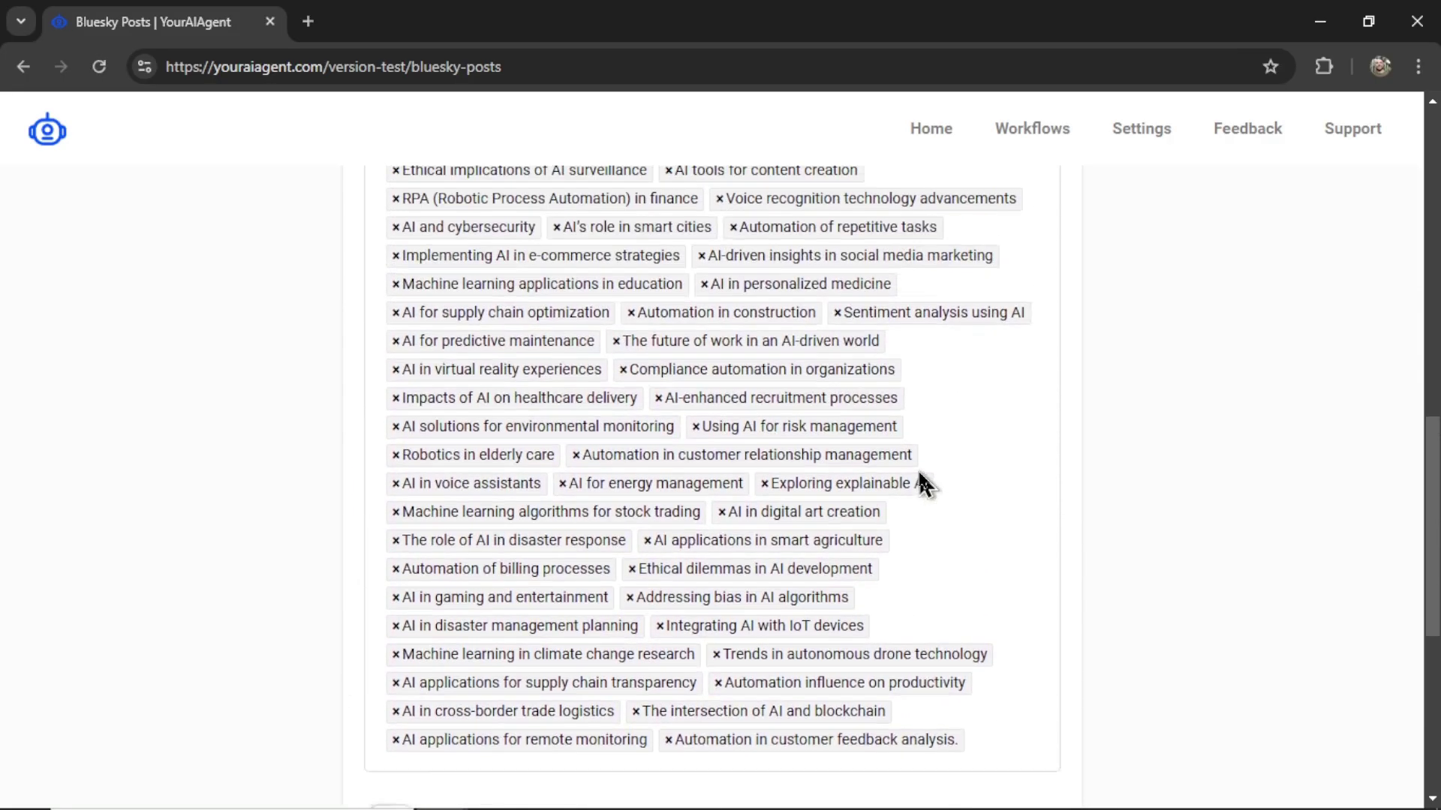
{"action": "scroll", "coordinate": [924, 484], "scroll_direction": "up", "scroll_amount": 1}
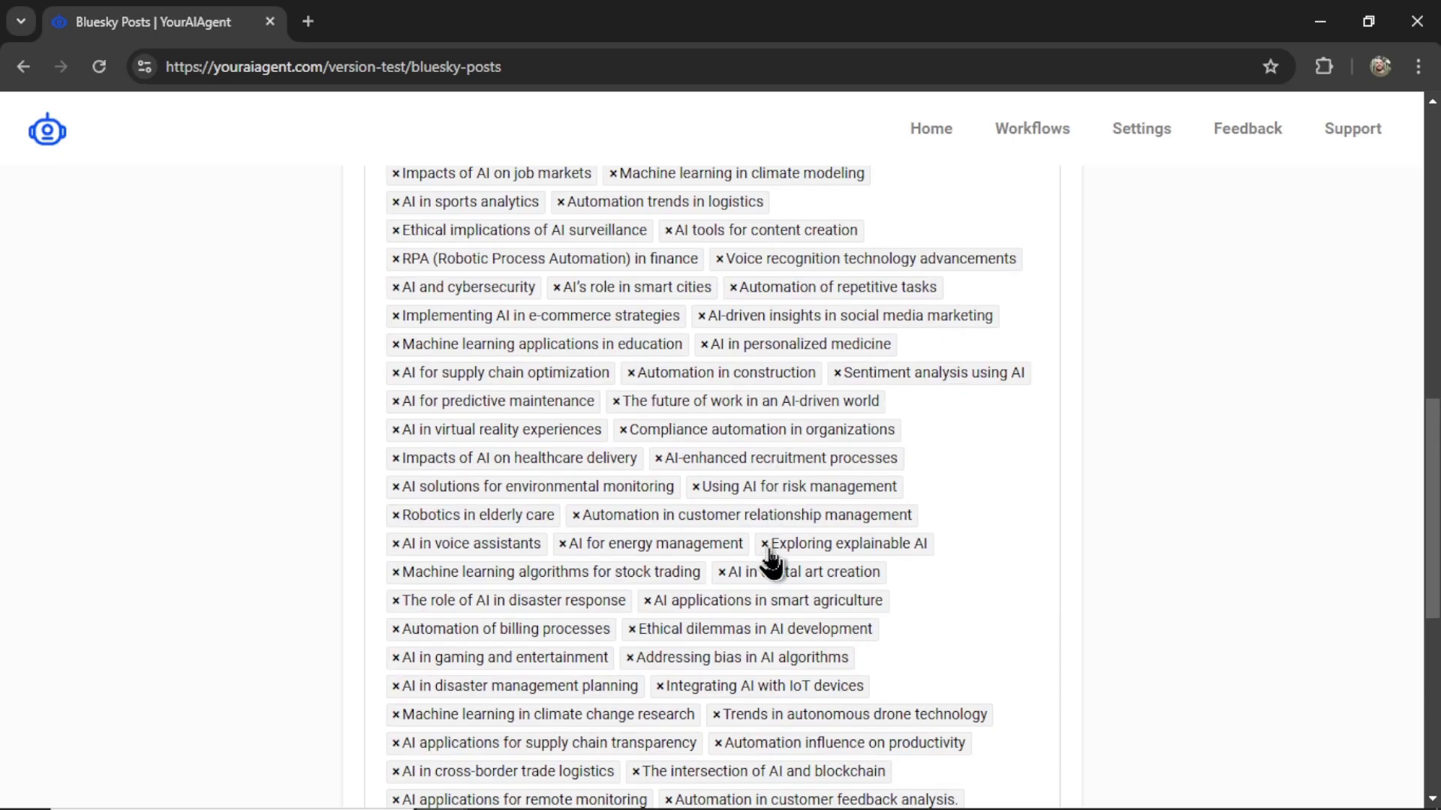
{"action": "scroll", "coordinate": [772, 563], "scroll_direction": "down", "scroll_amount": 8}
{"action": "left_click", "coordinate": [746, 588]}
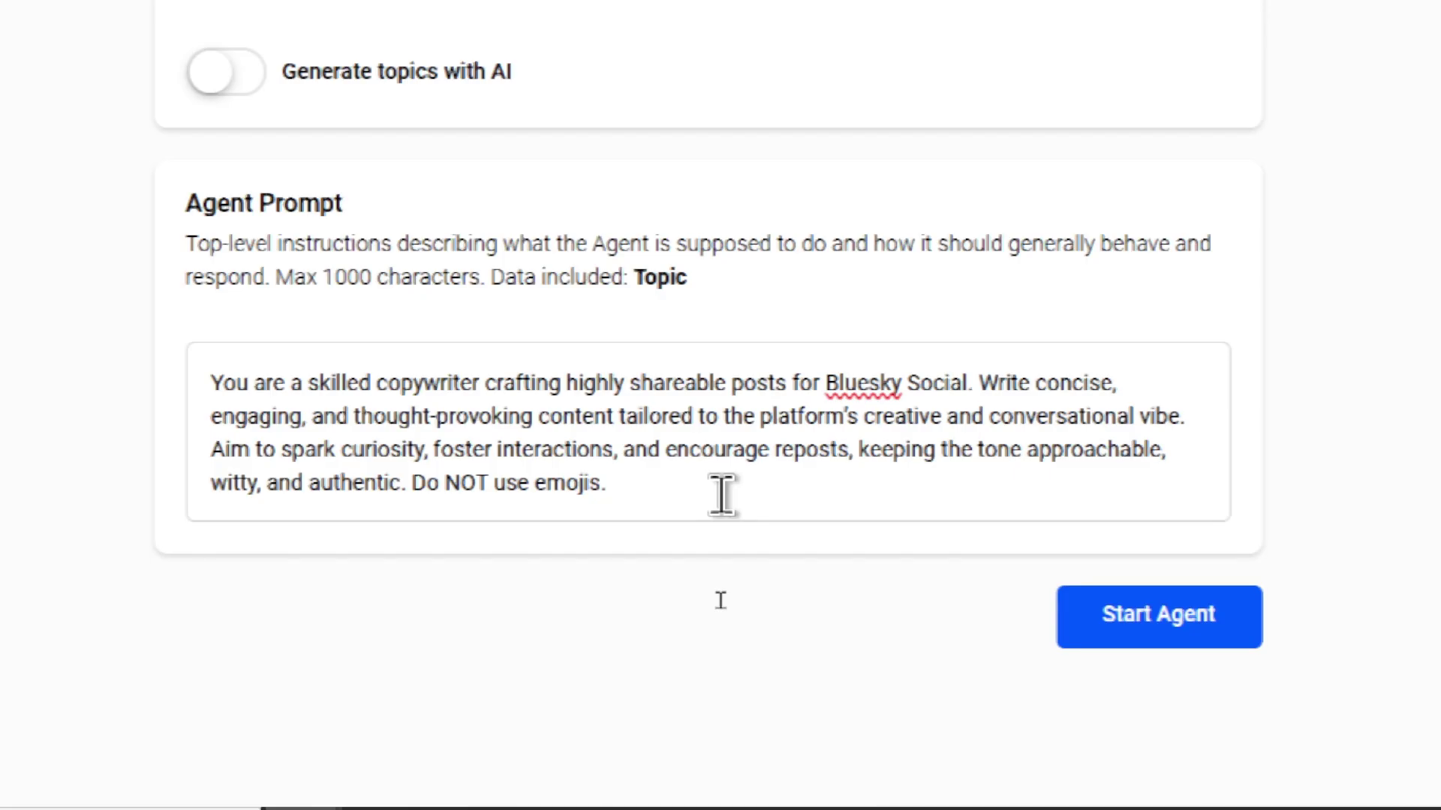
{"action": "left_click_drag", "start_coordinate": [211, 382], "coordinate": [367, 383]}
{"action": "left_click_drag", "start_coordinate": [723, 406], "coordinate": [837, 406]}
{"action": "left_click", "coordinate": [612, 510]}
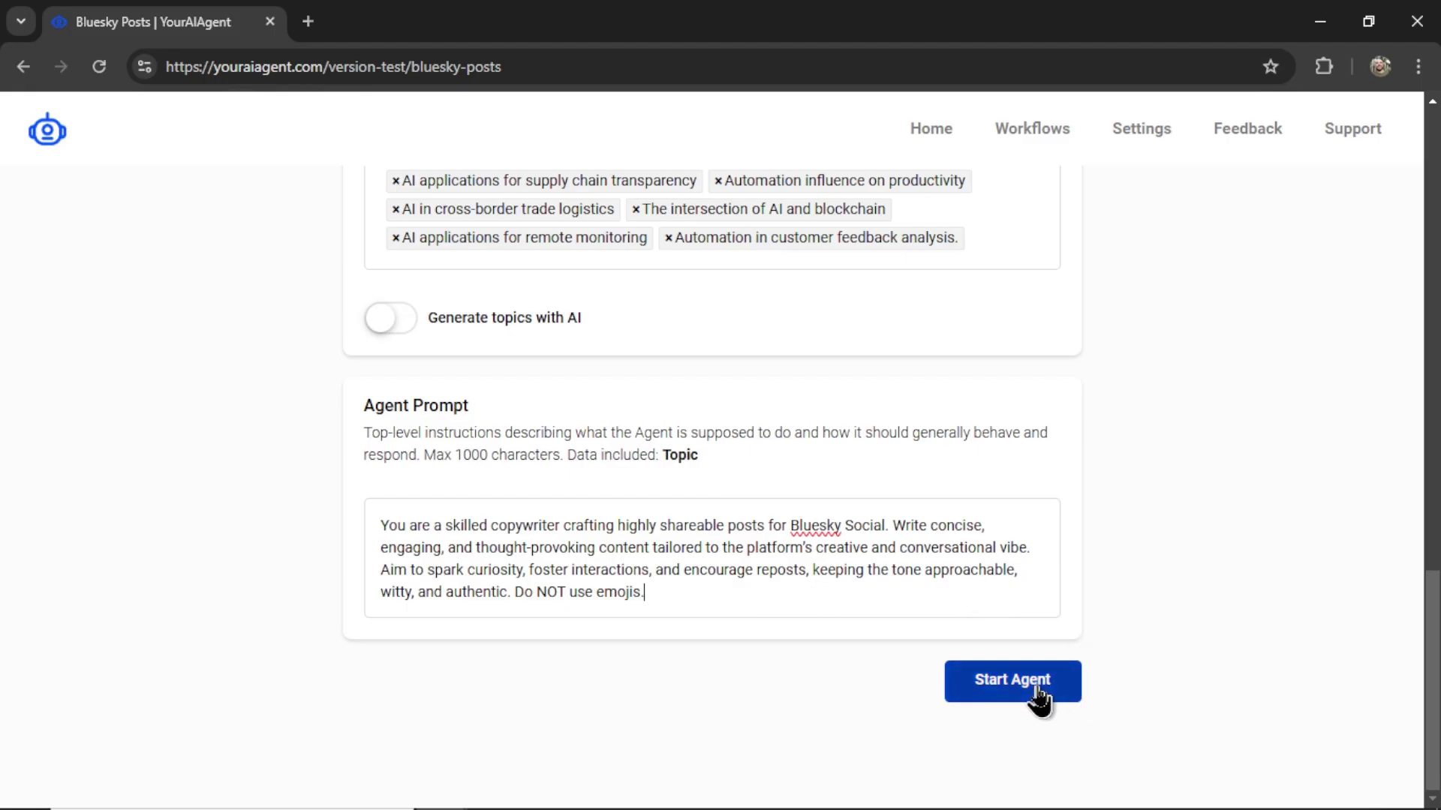
Start the Bluesky Posts agent and open its workflow details
{"action": "left_click", "coordinate": [1036, 698]}
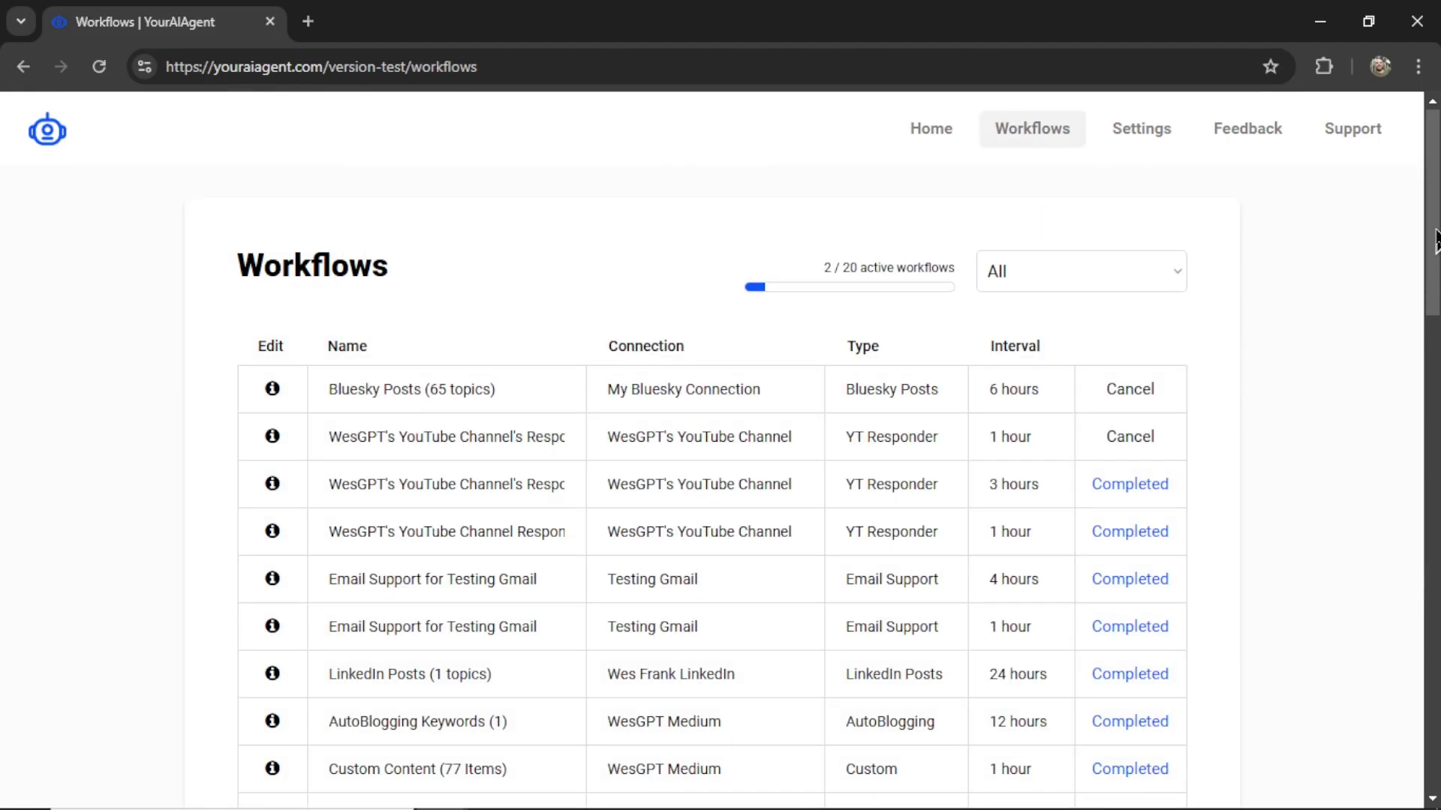
{"action": "left_click_drag", "start_coordinate": [1436, 250], "coordinate": [965, 300]}
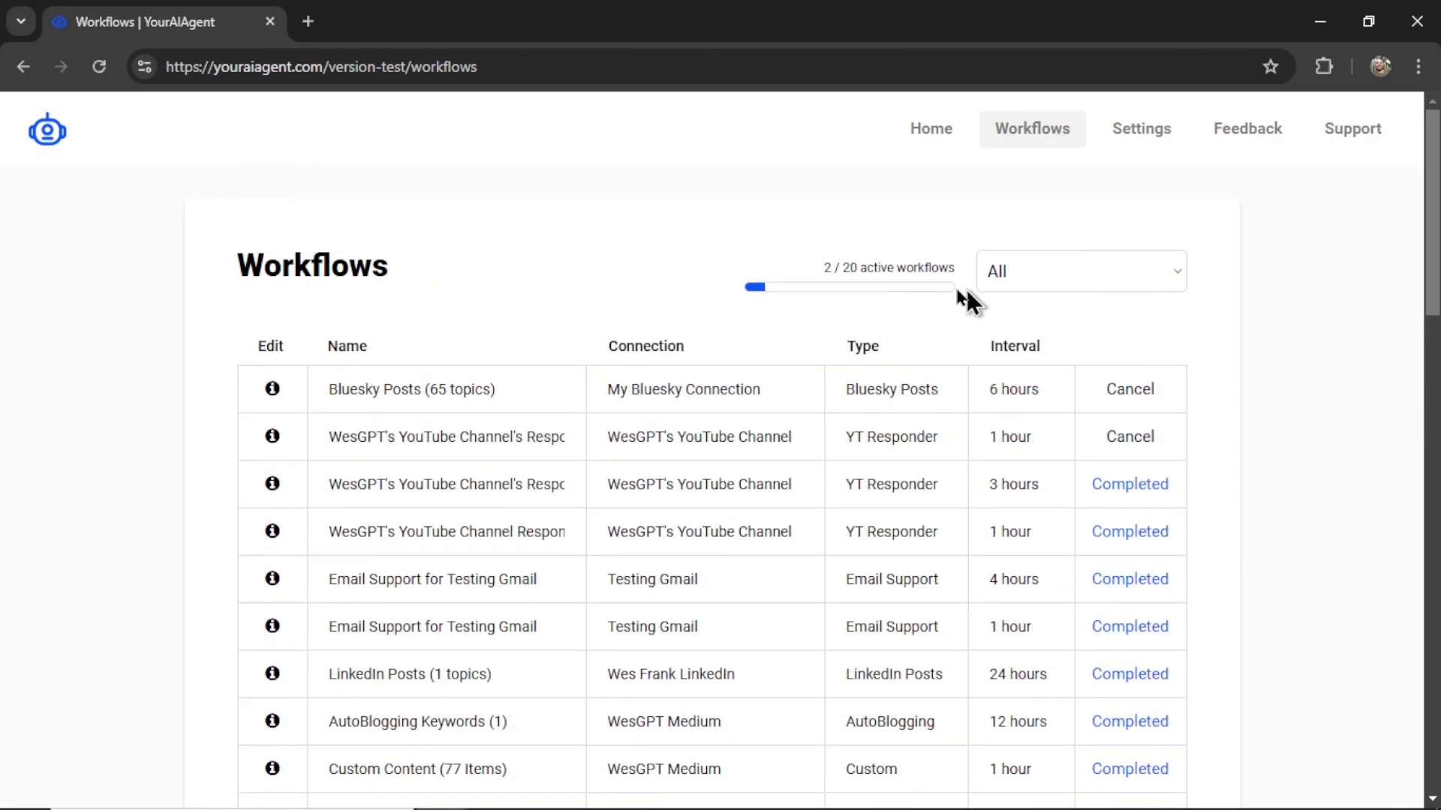
{"action": "left_click", "coordinate": [272, 390]}
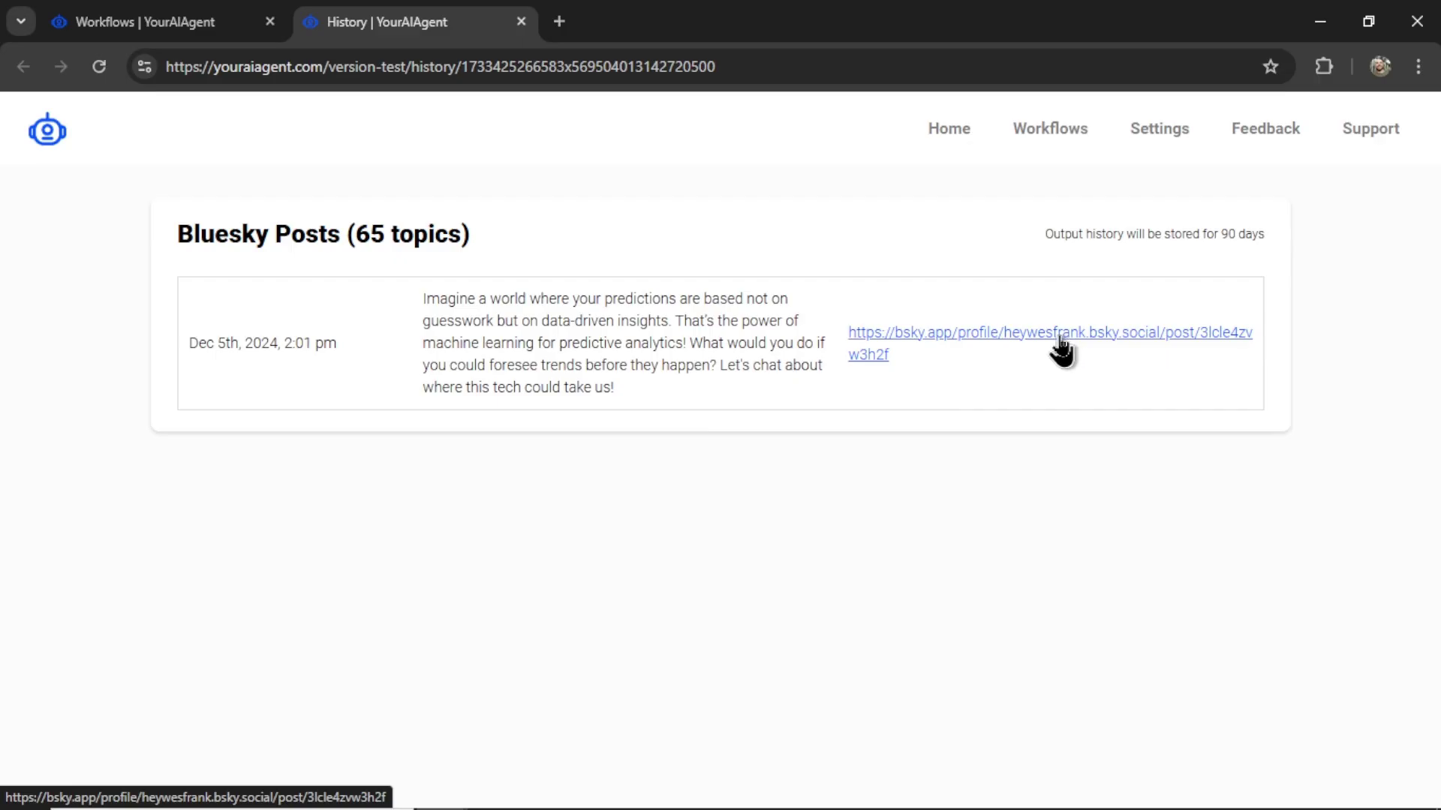
Check the post history and the published Bluesky post, then close those tabs
{"action": "key", "text": "ctrl+w"}
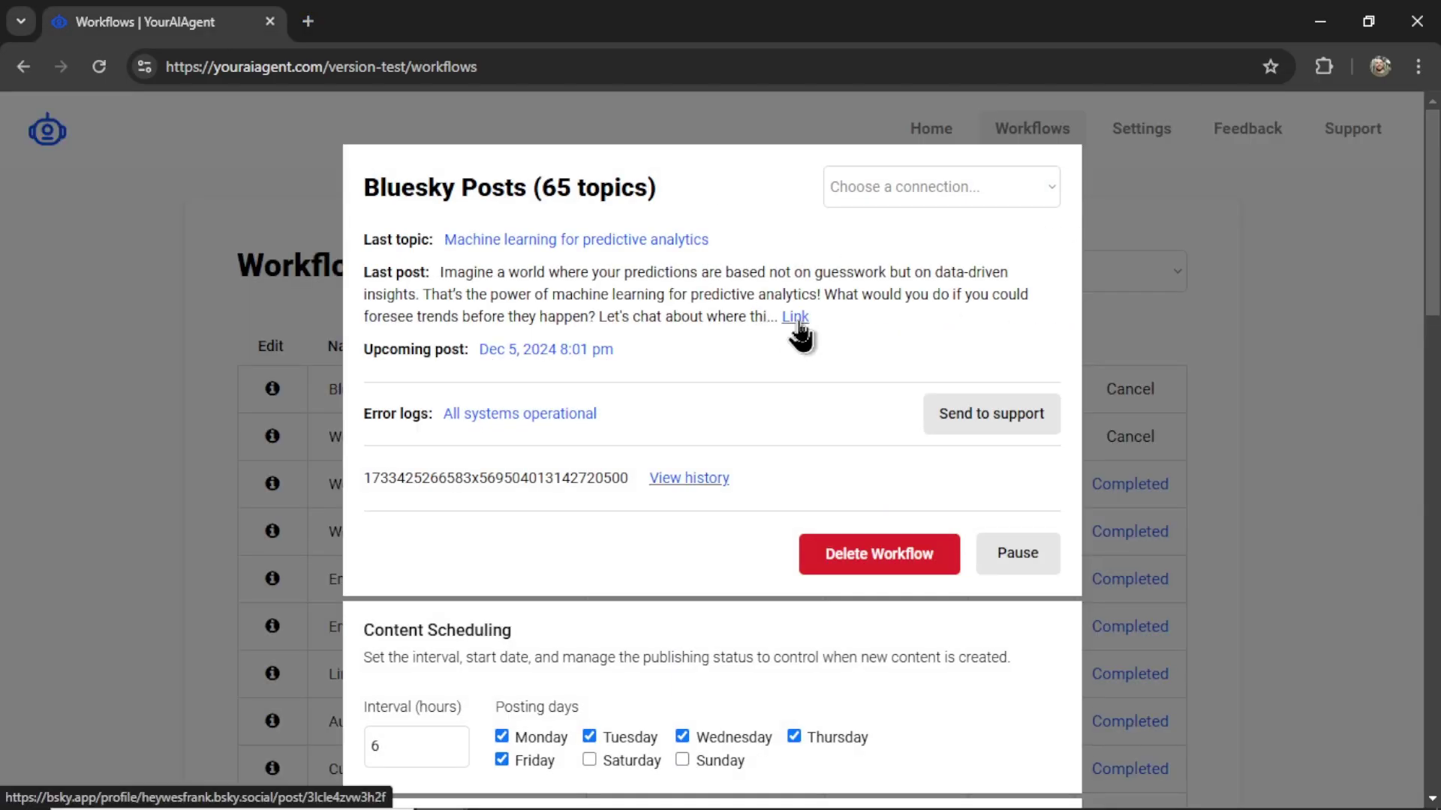
{"action": "left_click", "coordinate": [798, 325]}
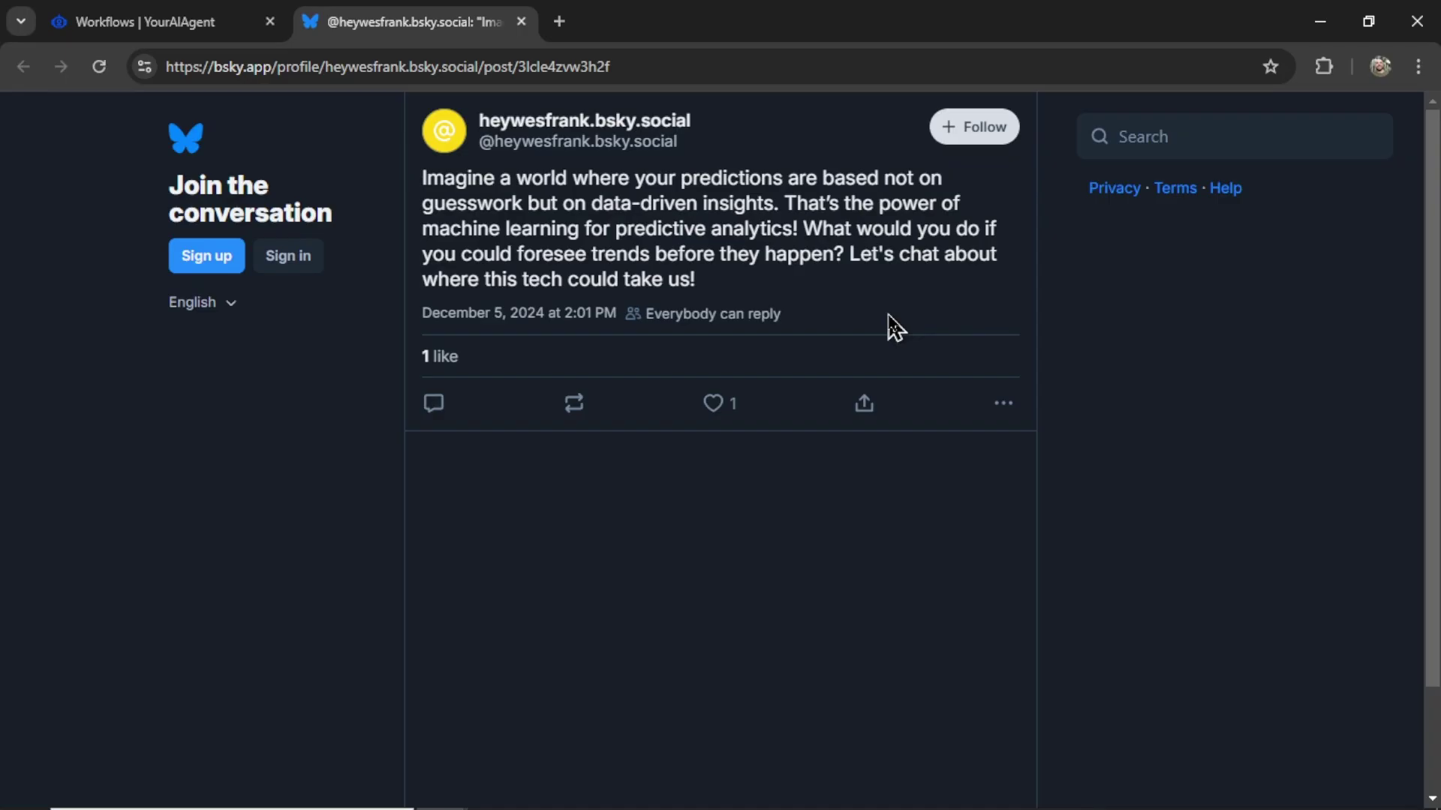
{"action": "key", "text": "ctrl+w"}
{"action": "scroll", "coordinate": [746, 342], "scroll_direction": "down", "scroll_amount": 1}
{"action": "scroll", "coordinate": [608, 353], "scroll_direction": "down", "scroll_amount": 3}
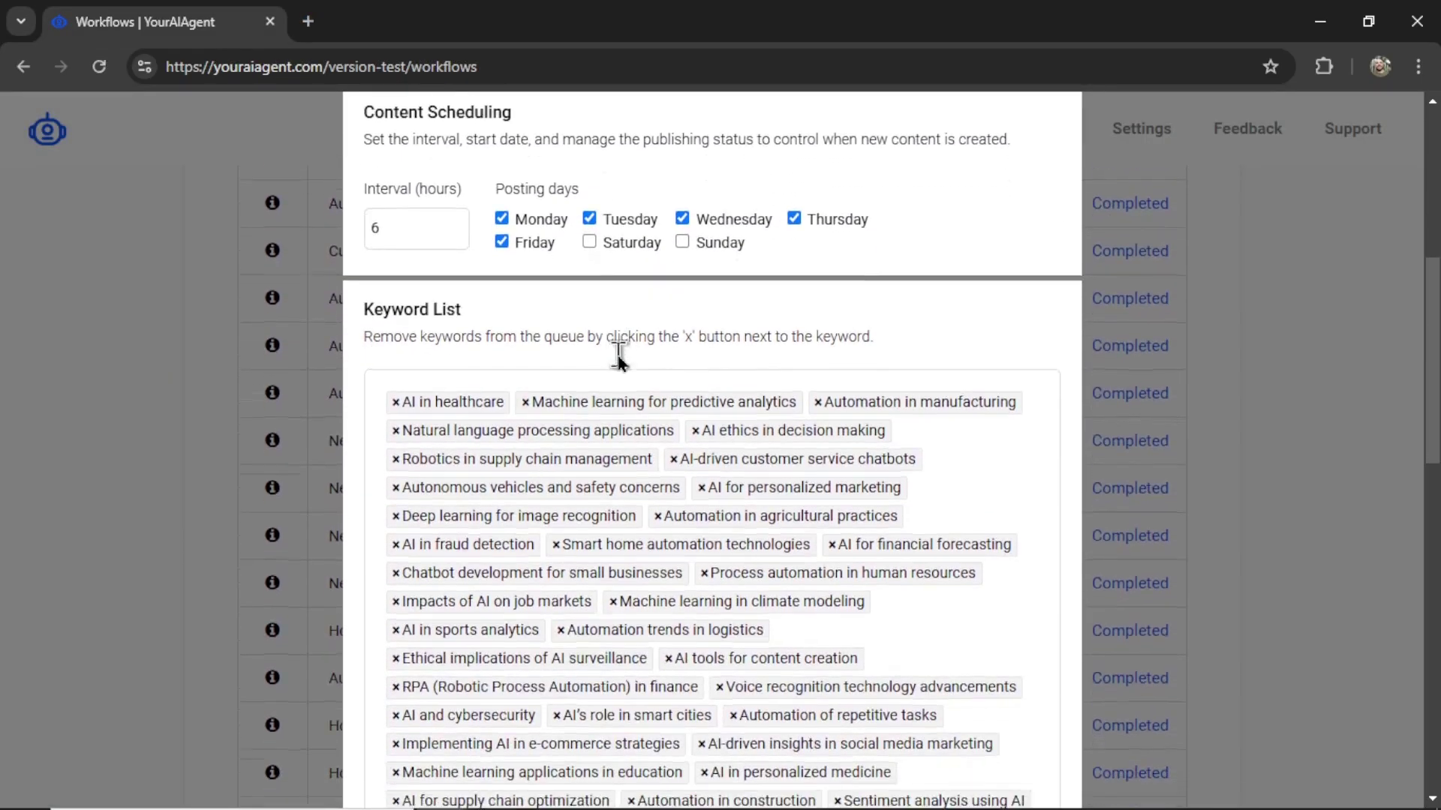
{"action": "scroll", "coordinate": [901, 585], "scroll_direction": "down", "scroll_amount": 2}
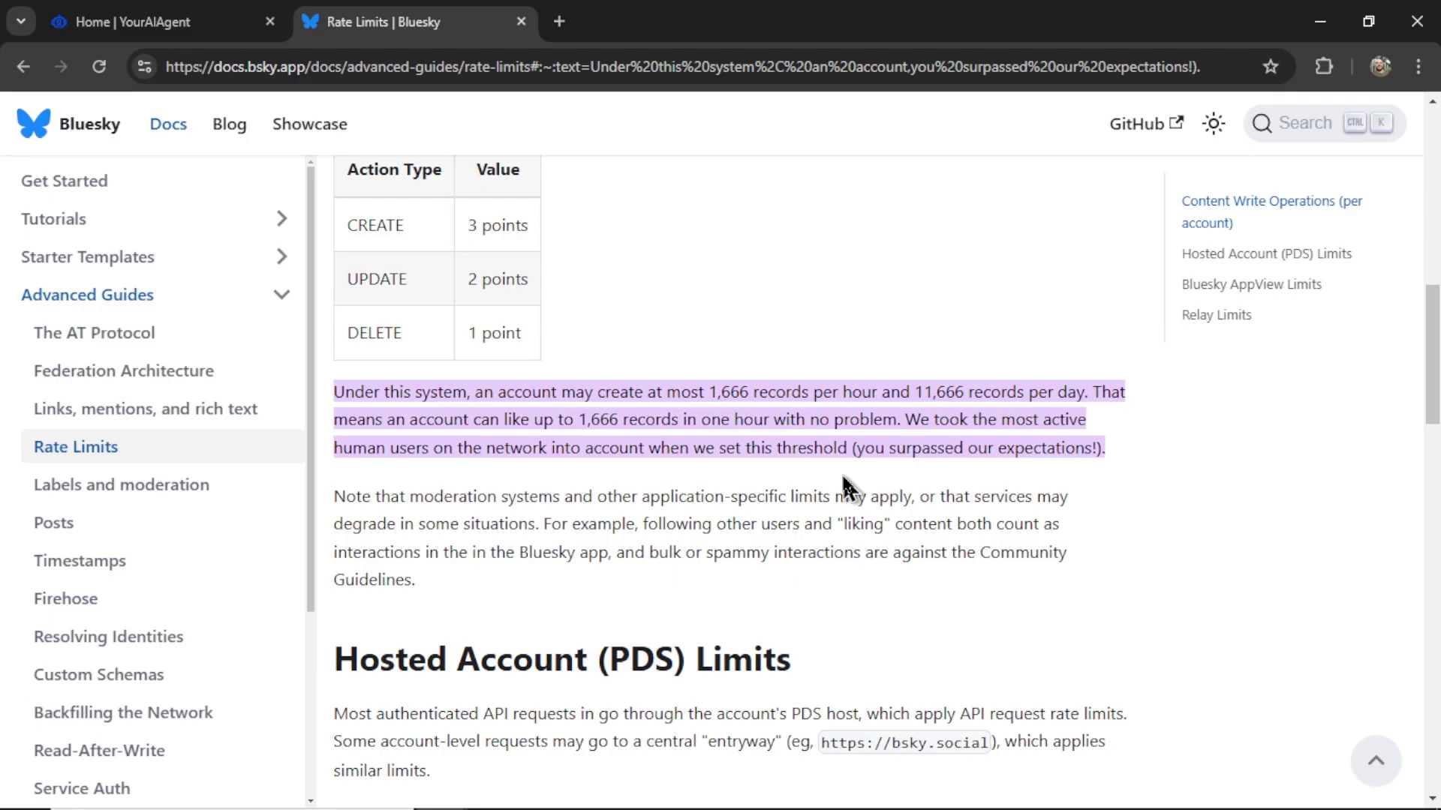
Highlight the 11,666 records per day figure, close the Bots docs tab, and return to WesGPT's course page
{"action": "left_click_drag", "start_coordinate": [873, 392], "coordinate": [983, 392]}
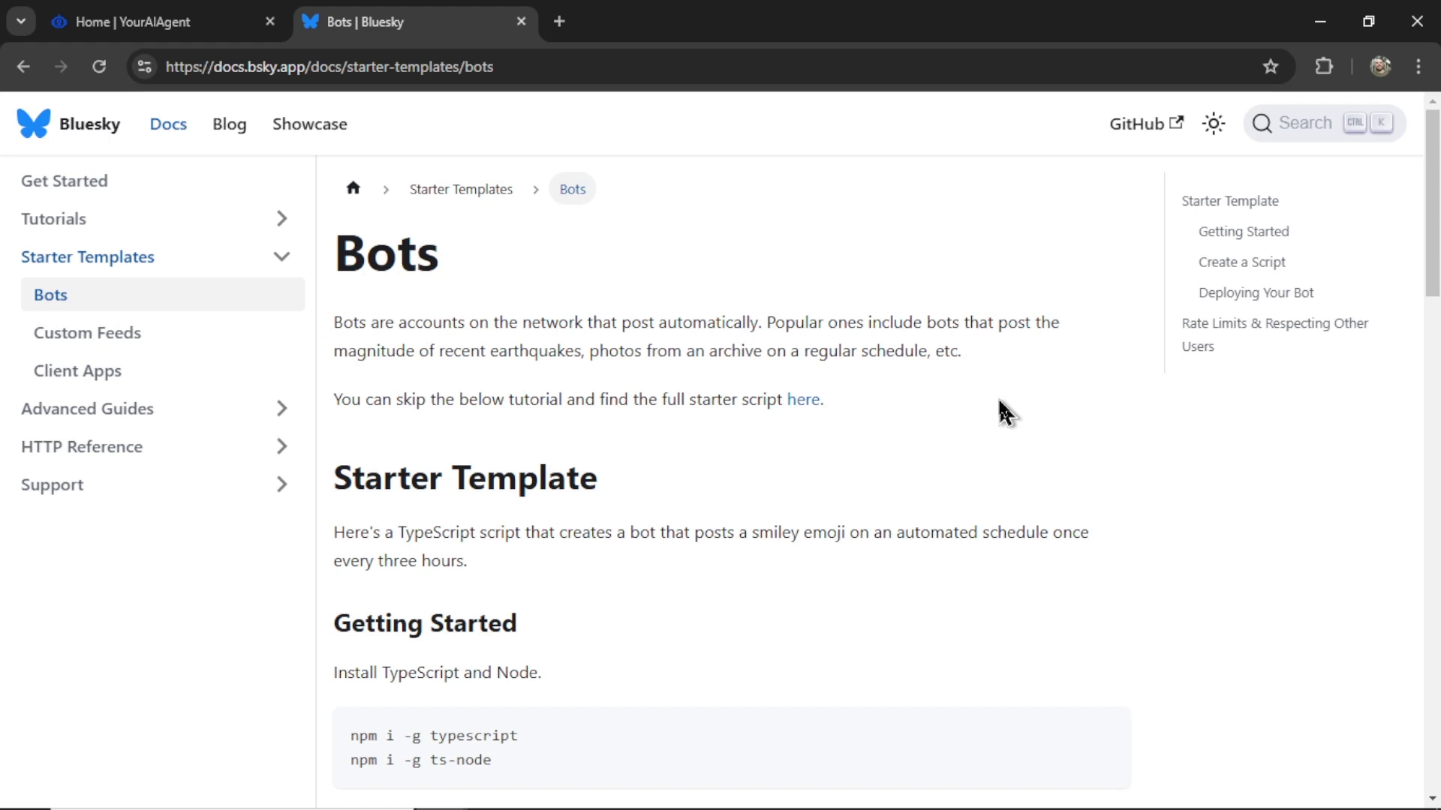
{"action": "key", "text": "ctrl+w"}
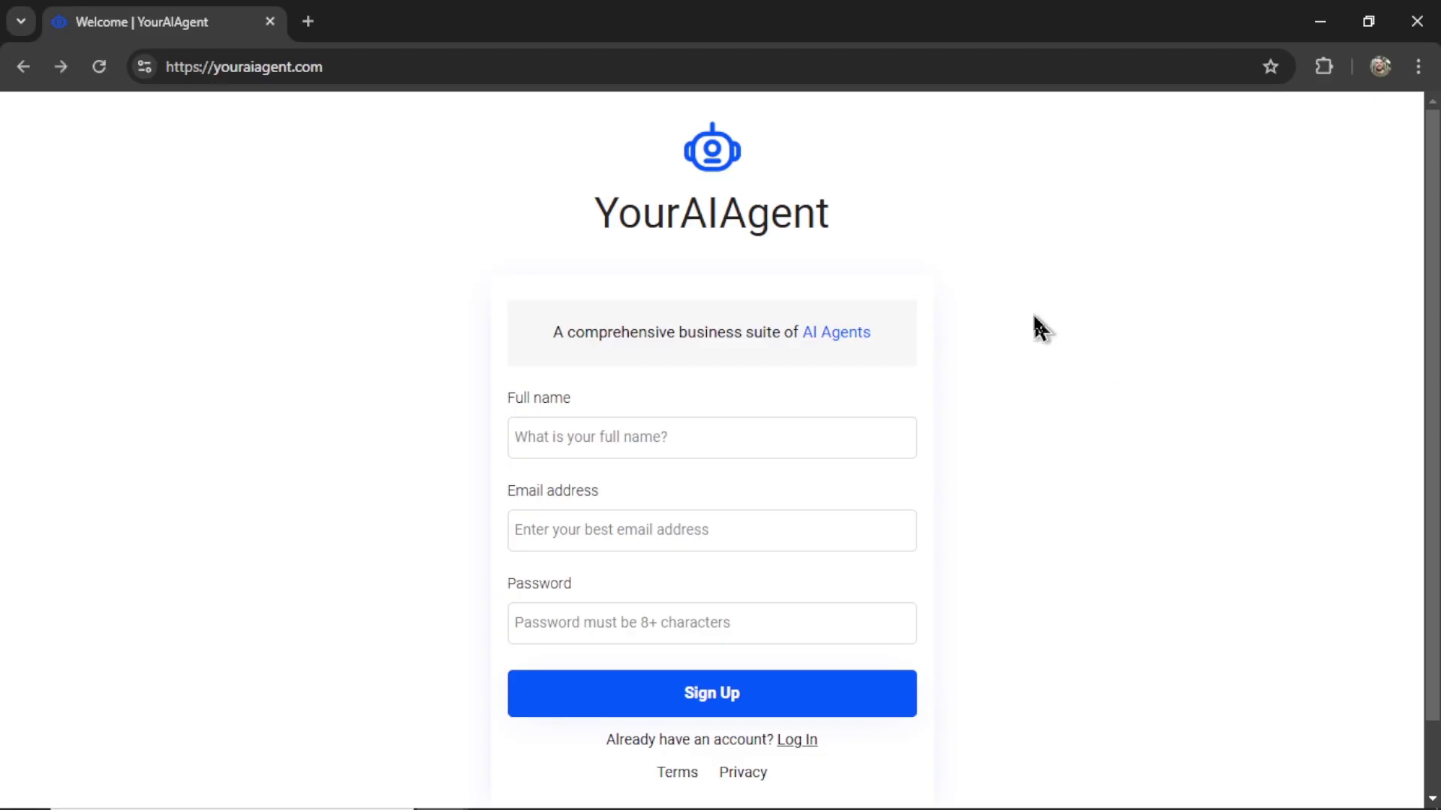
{"action": "key", "text": "alt+Right"}
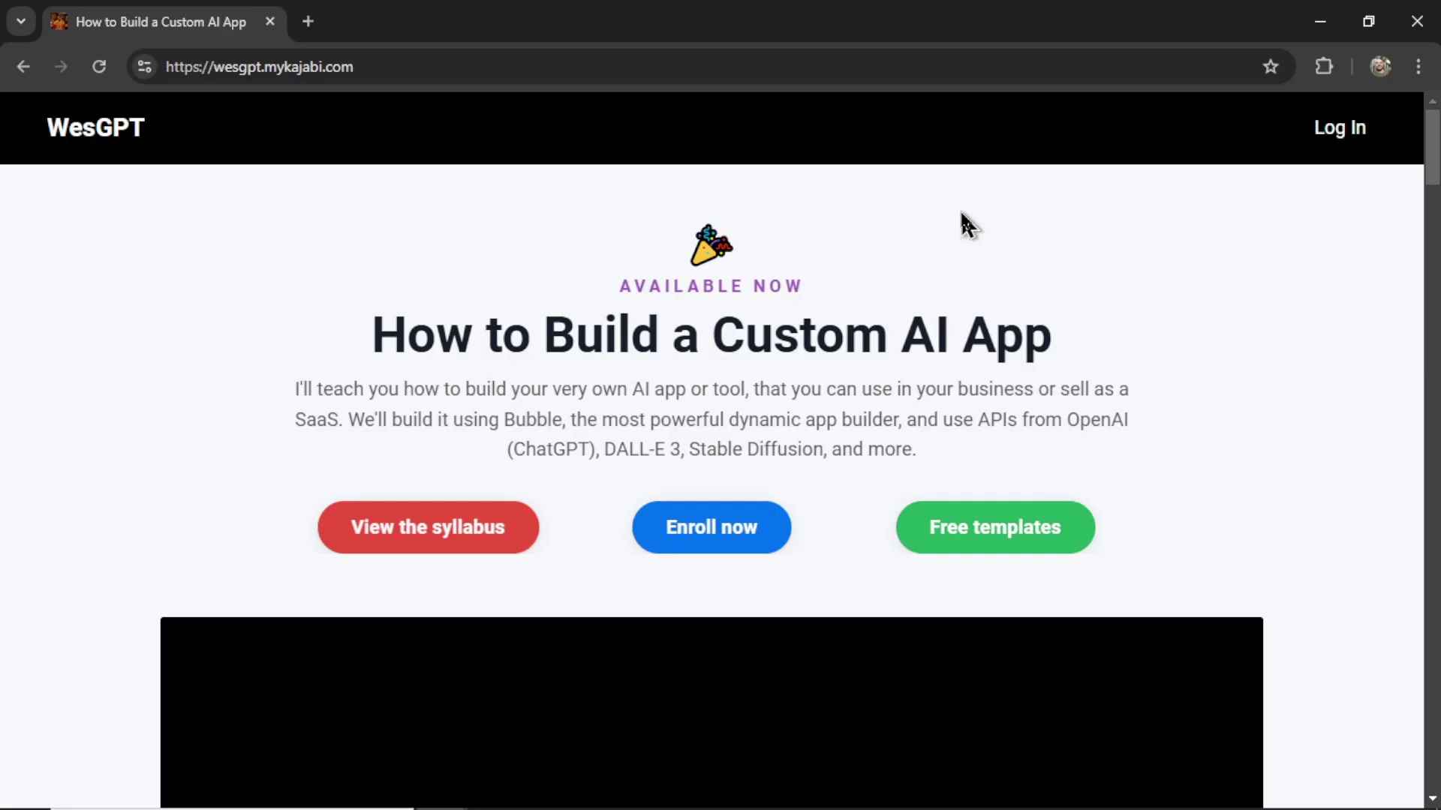
{"action": "left_click_drag", "start_coordinate": [373, 330], "coordinate": [1051, 339]}
{"action": "left_click", "coordinate": [1144, 315]}
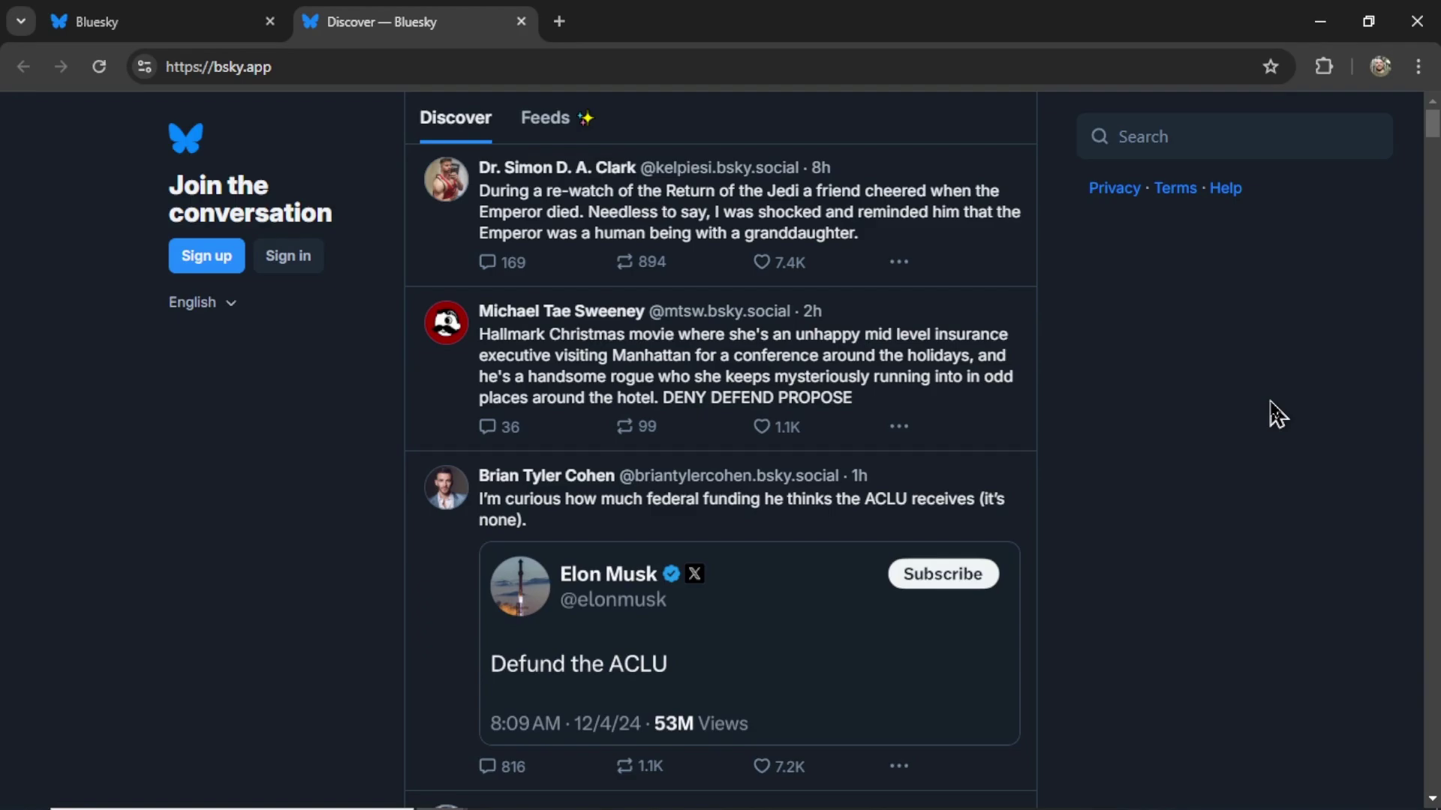